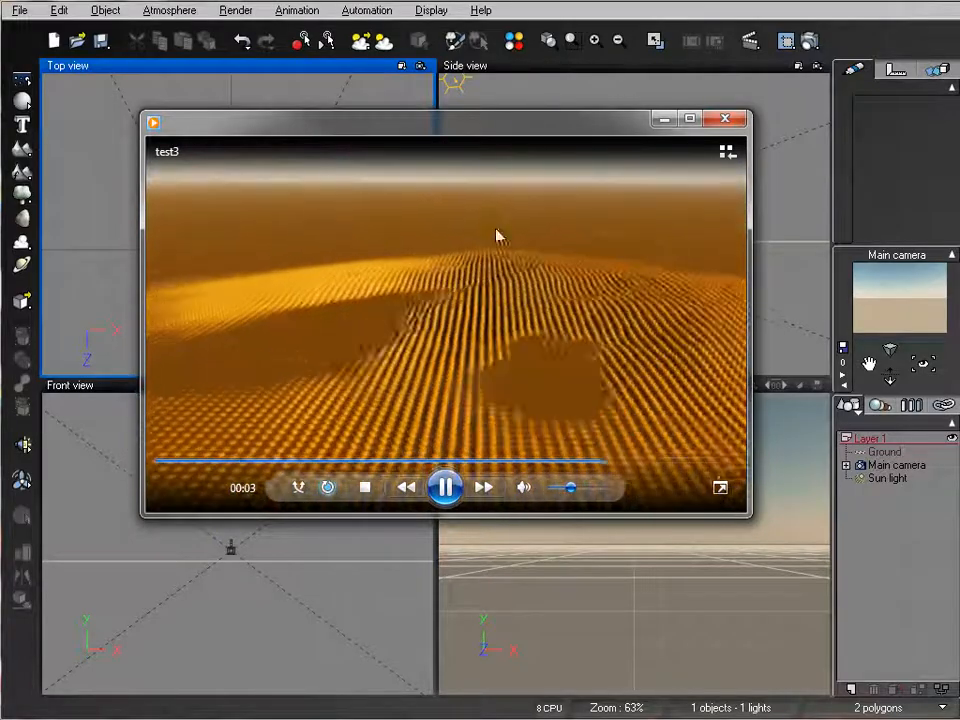
# Close the test3 video player window to get back to the empty scene.
pyautogui.click(727, 120)
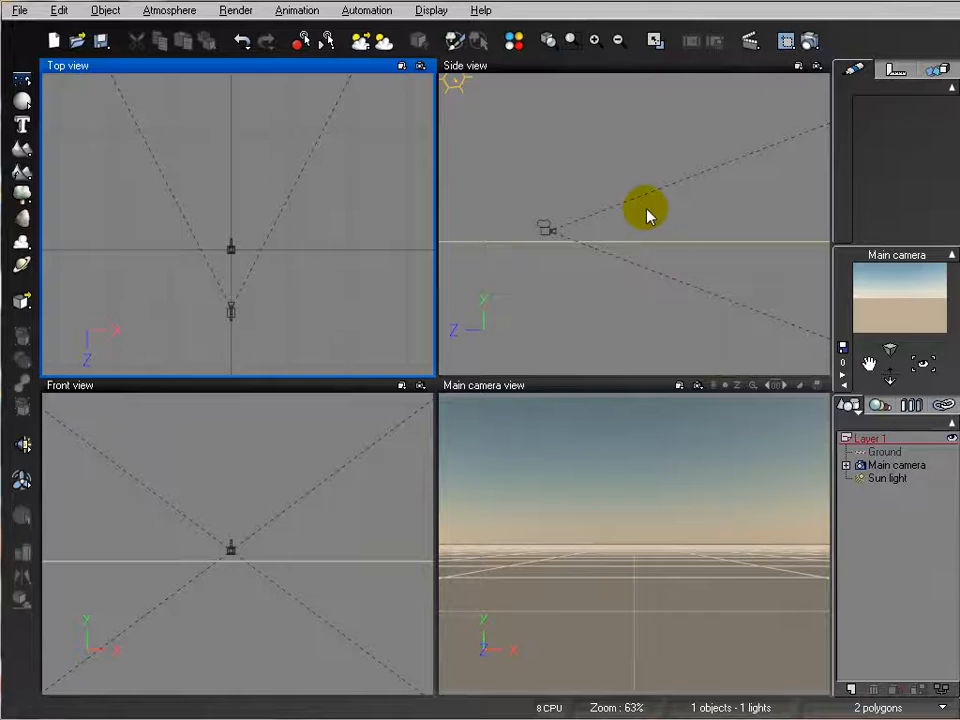
pyautogui.moveTo(353, 177); pyautogui.dragTo(361, 223, button='right')
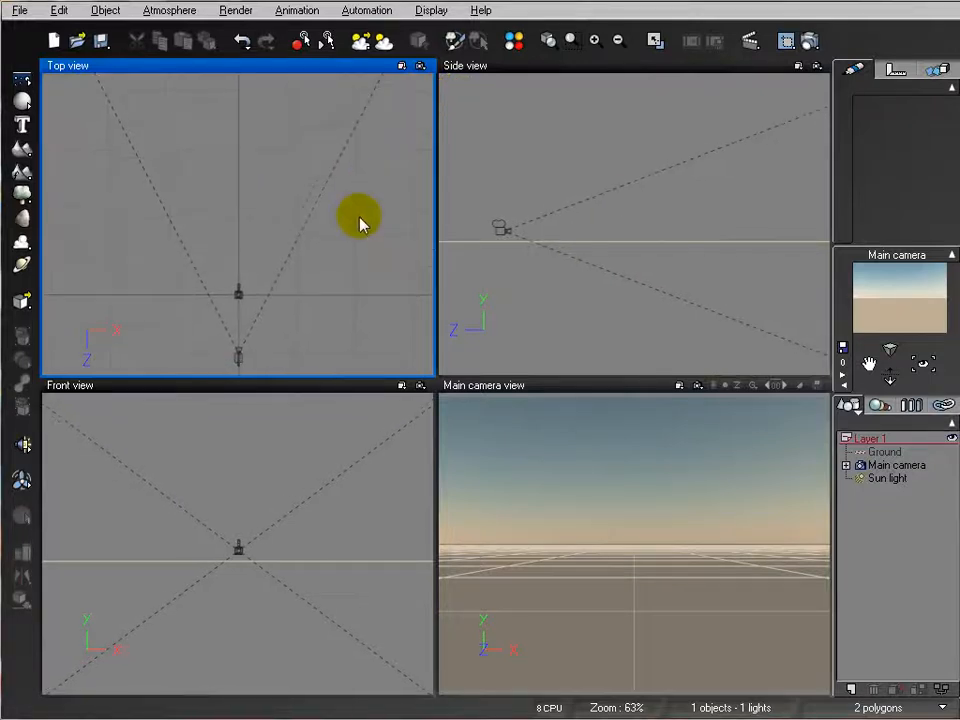
pyautogui.moveTo(355, 262); pyautogui.dragTo(320, 236, button='right')
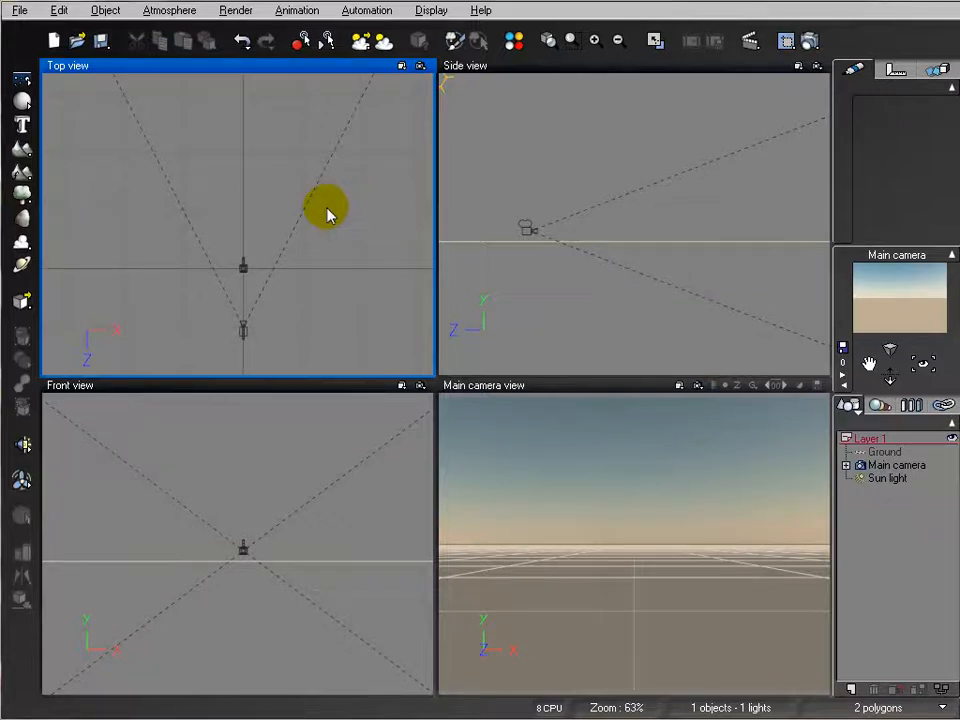
pyautogui.moveTo(332, 208)
pyautogui.mouseDown(button='right')
pyautogui.moveTo(343, 227)
pyautogui.moveTo(344, 201)
pyautogui.mouseUp(button='right')
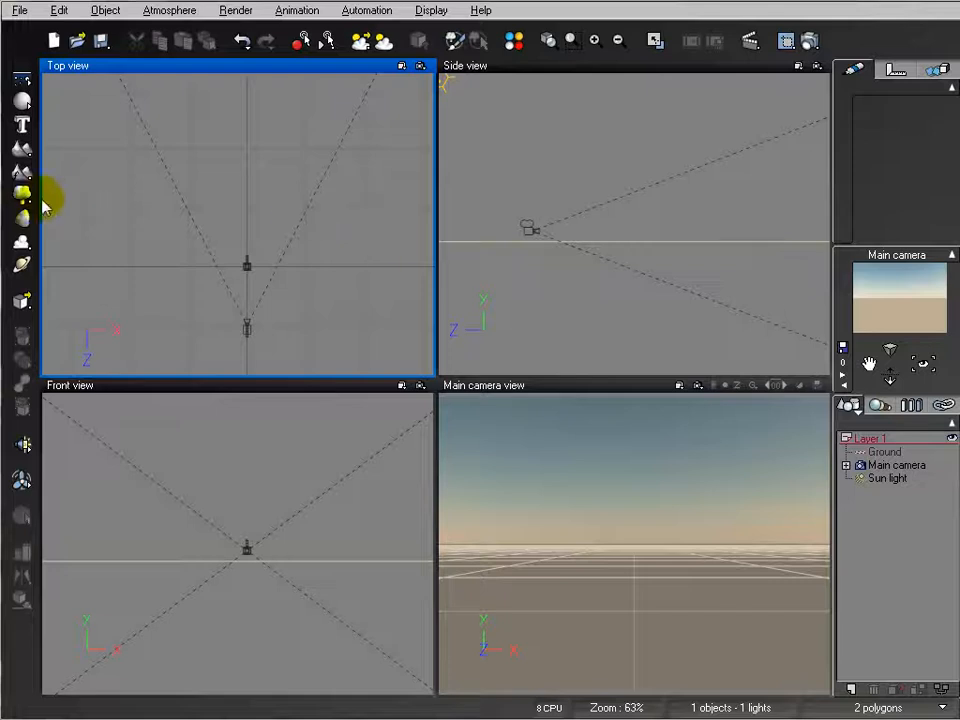
# Add a procedural terrain, then enlarge it in the top view and centre it in front of the camera.
pyautogui.click(22, 172)
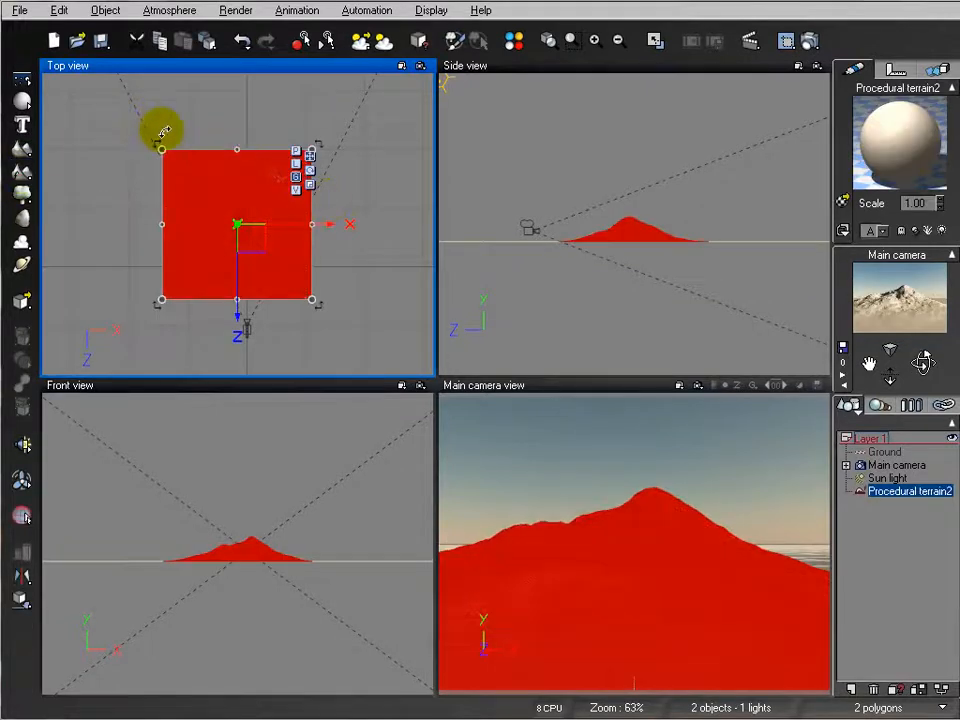
pyautogui.moveTo(161, 148); pyautogui.dragTo(22, 74)
pyautogui.scroll(-5, 165, 176)
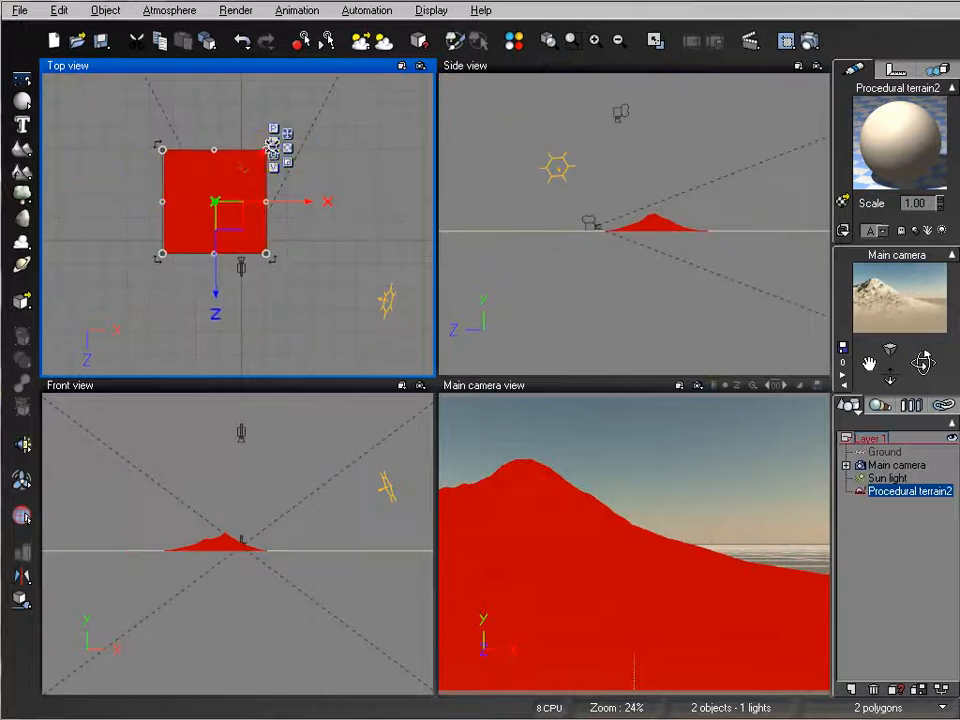
pyautogui.moveTo(266, 150); pyautogui.dragTo(296, 121)
pyautogui.moveTo(248, 207)
pyautogui.mouseDown()
pyautogui.moveTo(268, 208)
pyautogui.moveTo(255, 195)
pyautogui.mouseUp()
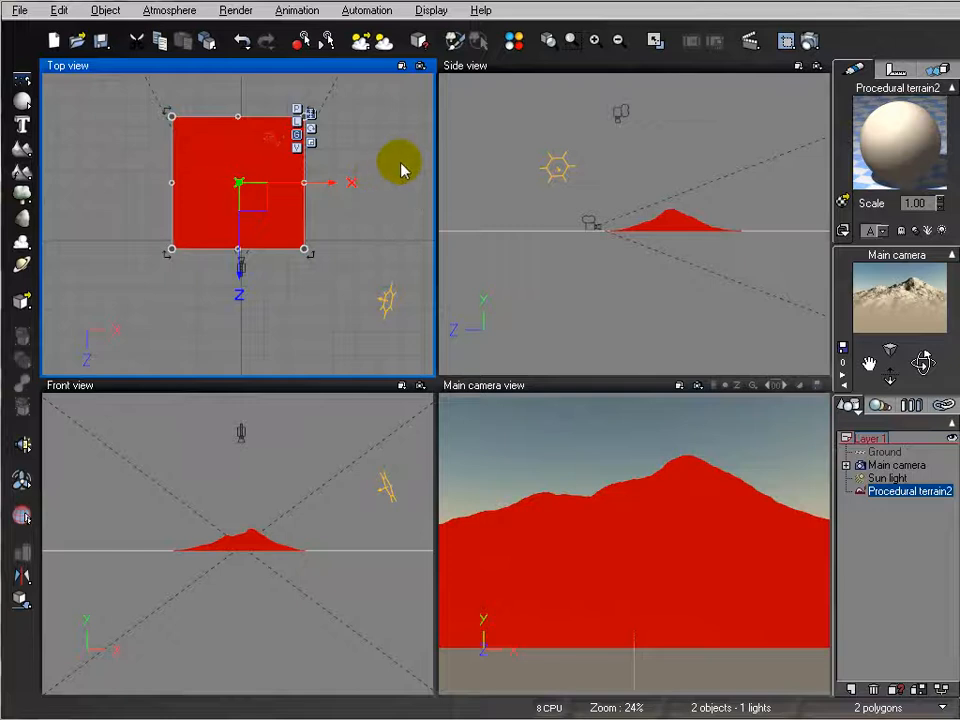
# Make the terrain's material a volumetric material with the Hypertexture lighting model.
pyautogui.doubleClick(908, 145)
pyautogui.moveTo(420, 22); pyautogui.dragTo(450, 55)
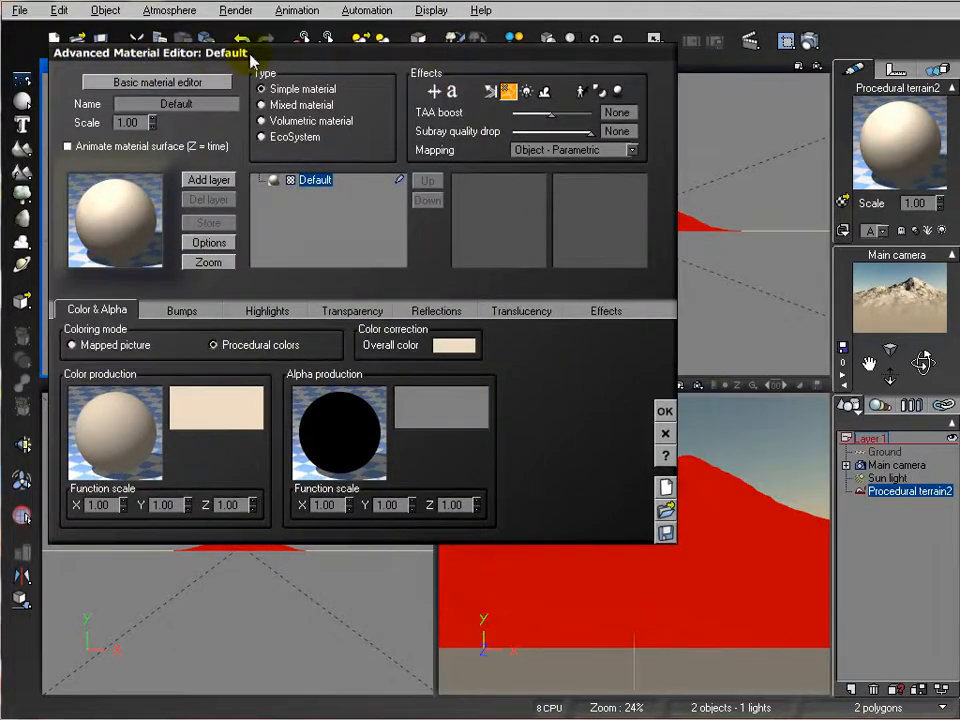
pyautogui.click(264, 121)
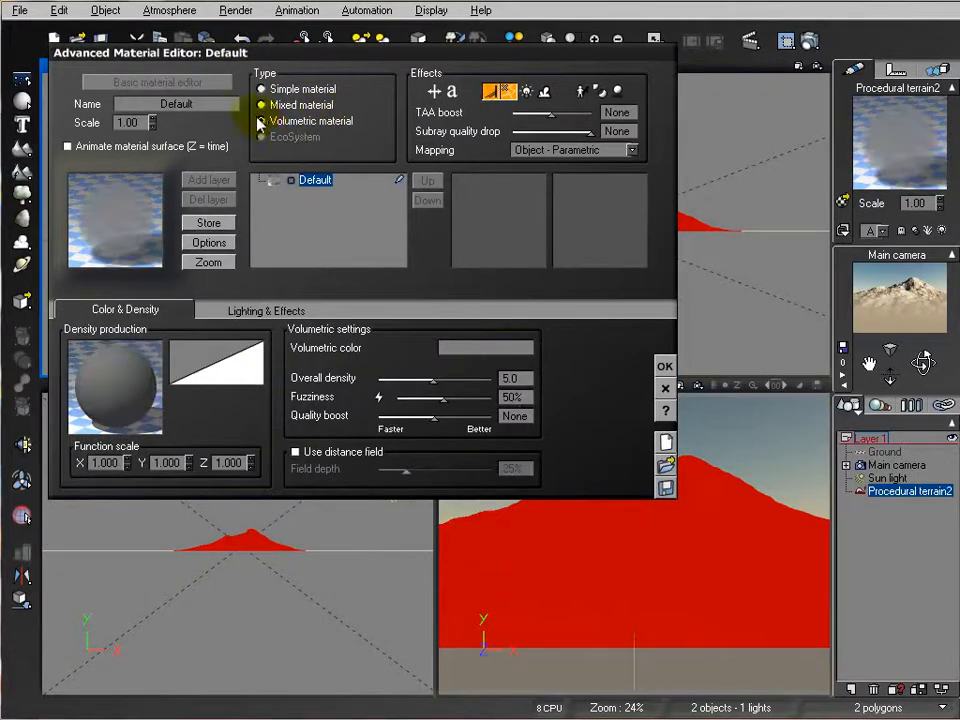
pyautogui.click(322, 310)
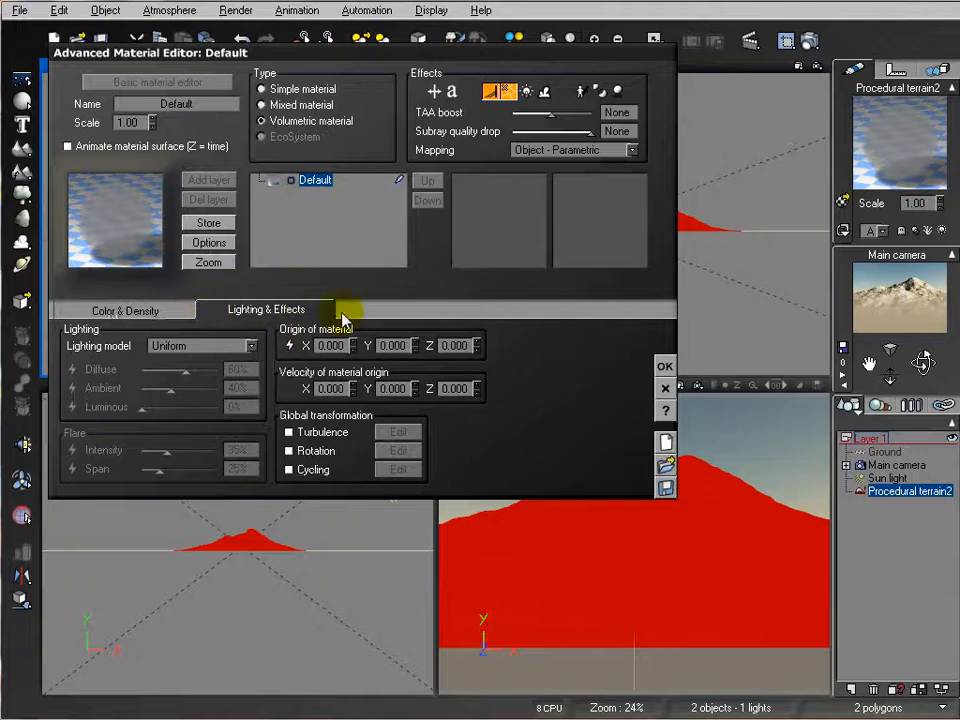
pyautogui.click(241, 347)
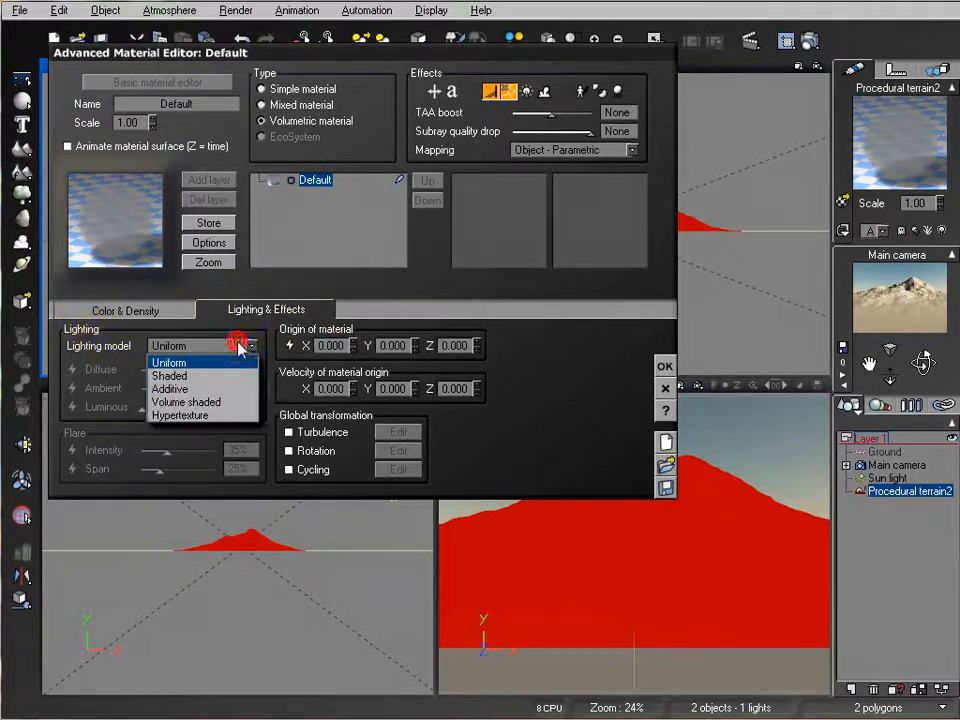
pyautogui.click(222, 418)
pyautogui.moveTo(284, 56); pyautogui.dragTo(366, 180)
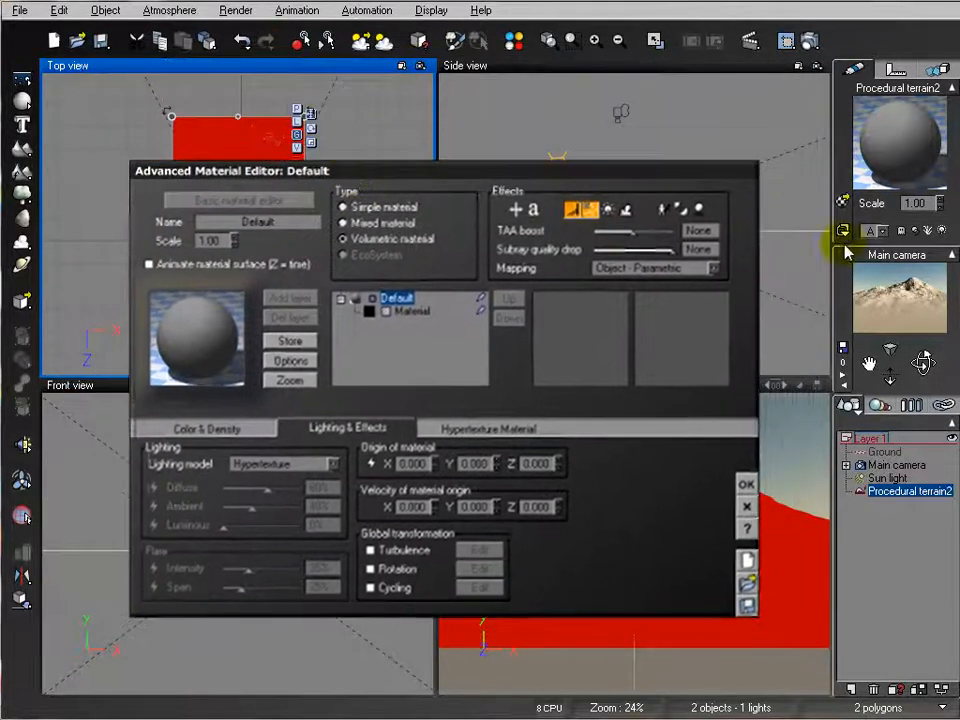
pyautogui.click(935, 308)
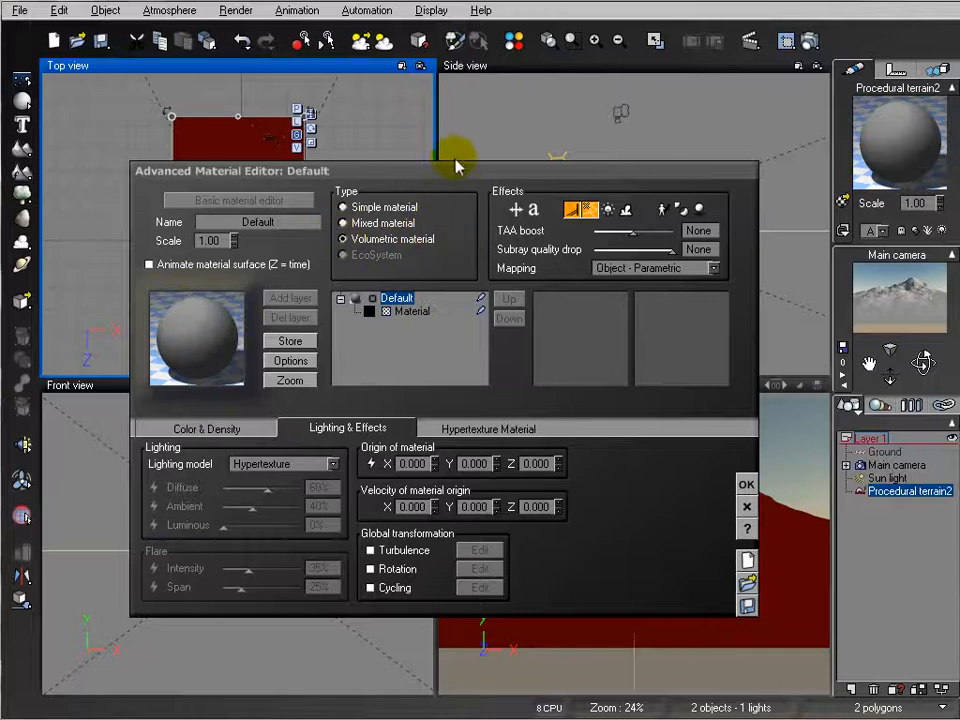
pyautogui.moveTo(478, 173); pyautogui.dragTo(451, 165)
pyautogui.moveTo(928, 290); pyautogui.dragTo(913, 322)
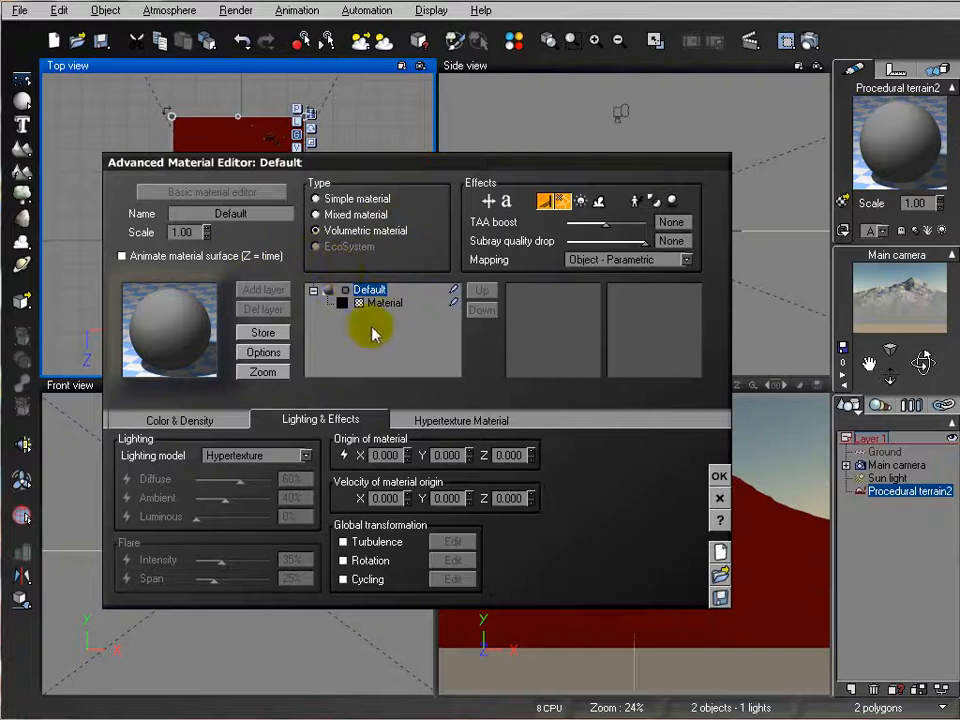
# Edit the material's density production function and add a noise node connected to the Density output.
pyautogui.click(195, 420)
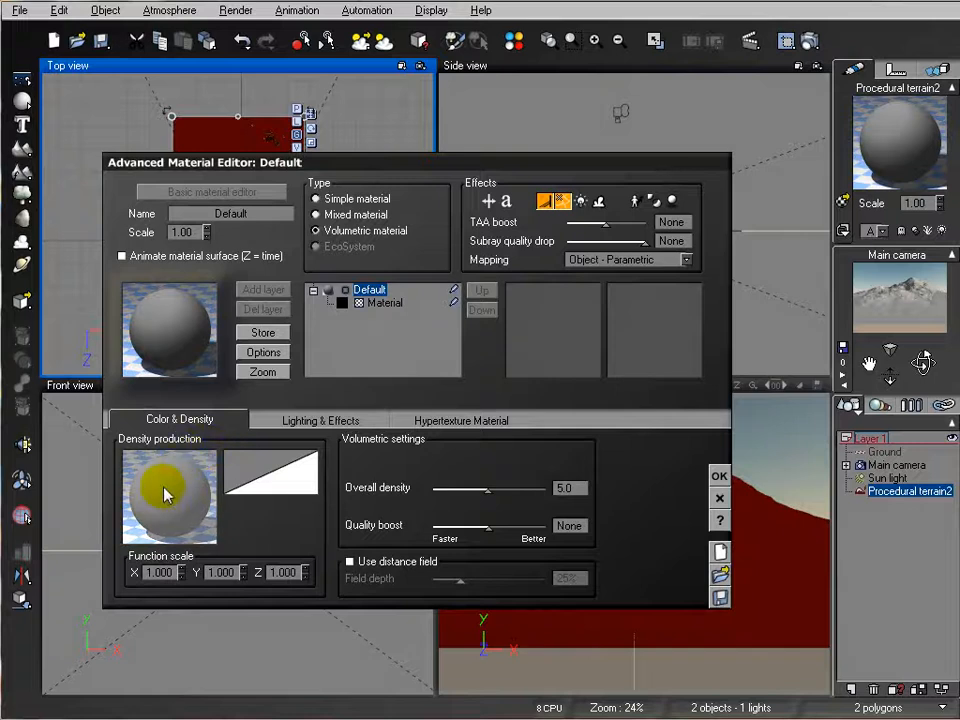
pyautogui.rightClick(166, 494)
pyautogui.click(178, 499)
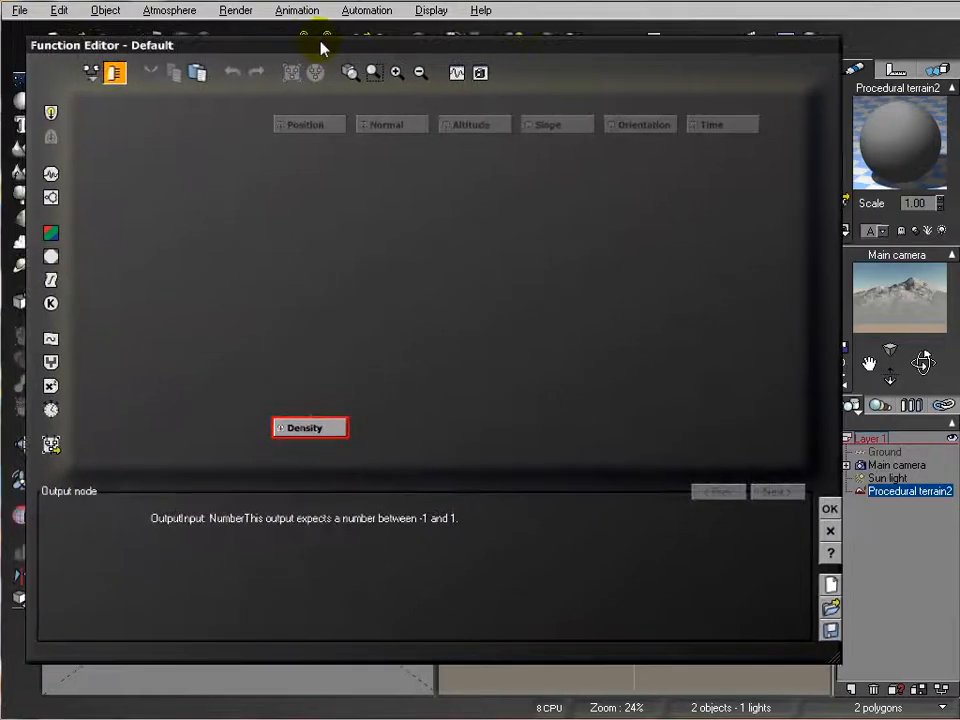
pyautogui.click(322, 420)
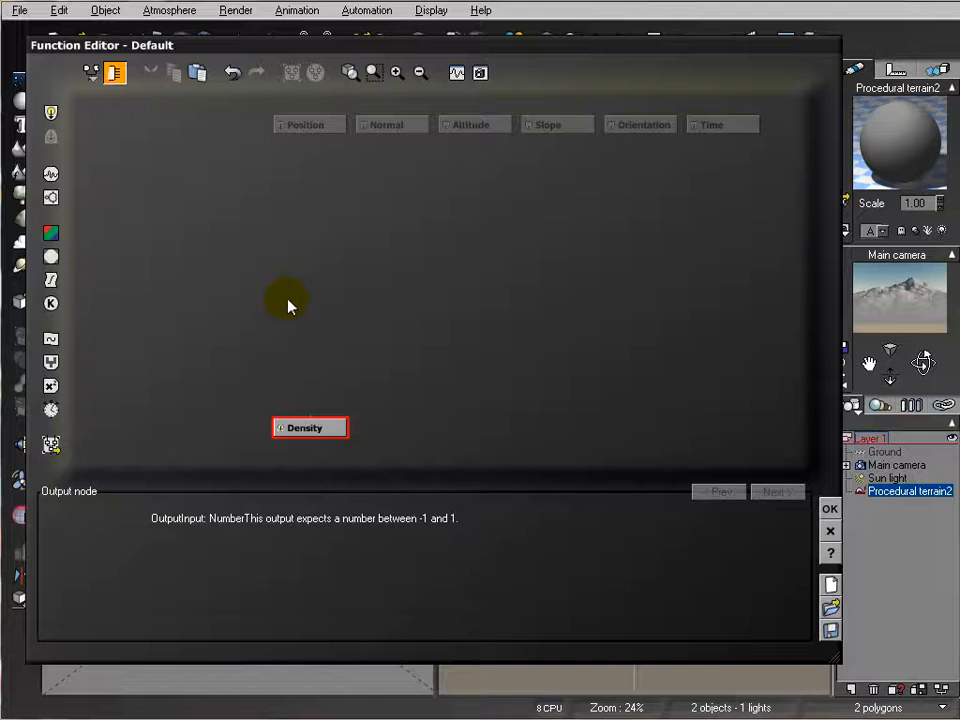
pyautogui.click(291, 327)
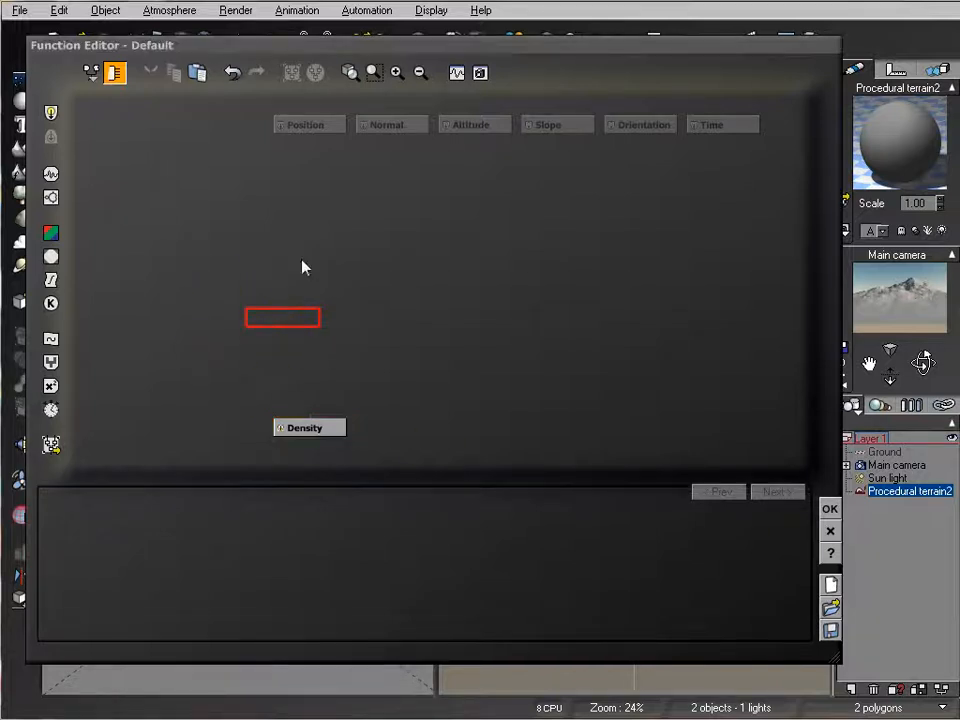
pyautogui.click(51, 173)
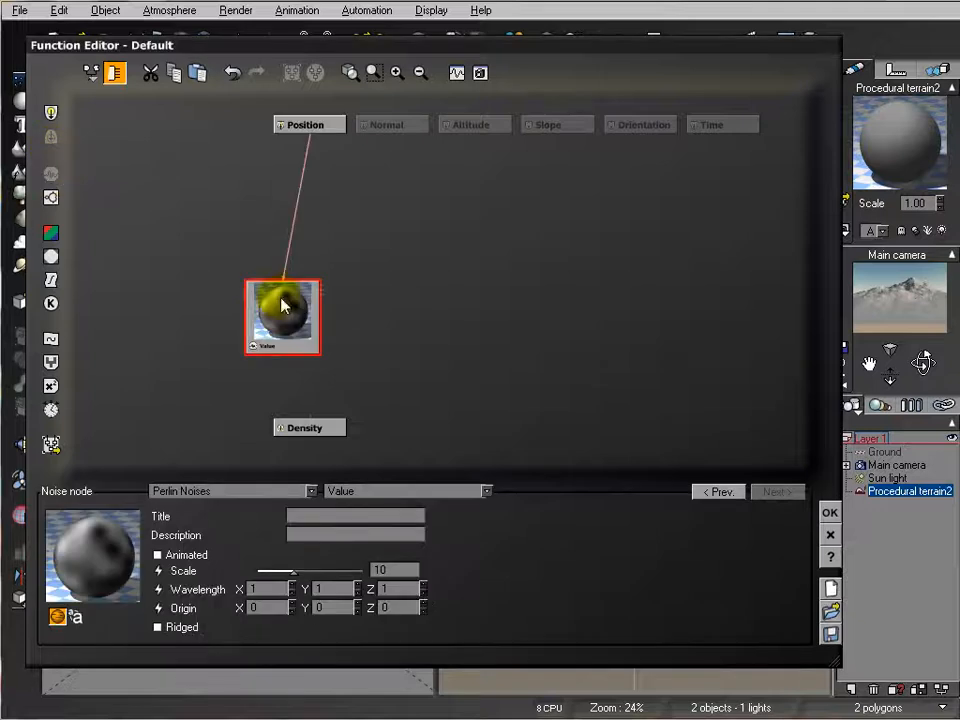
pyautogui.moveTo(310, 424); pyautogui.dragTo(288, 340)
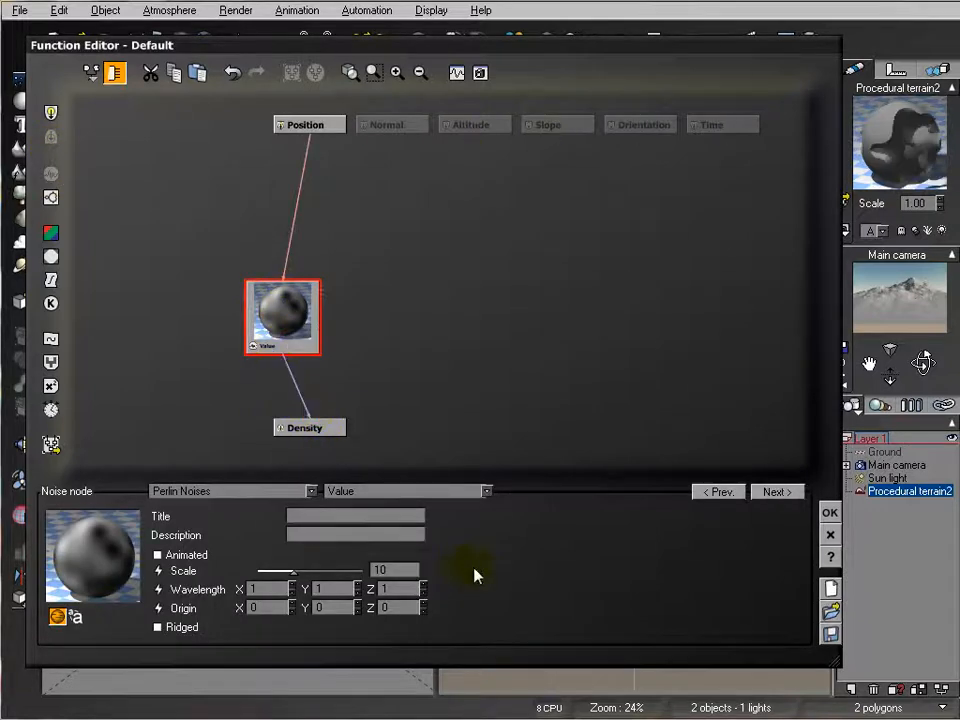
# Change the noise node to the Sine wave from Math Patterns.
pyautogui.click(305, 491)
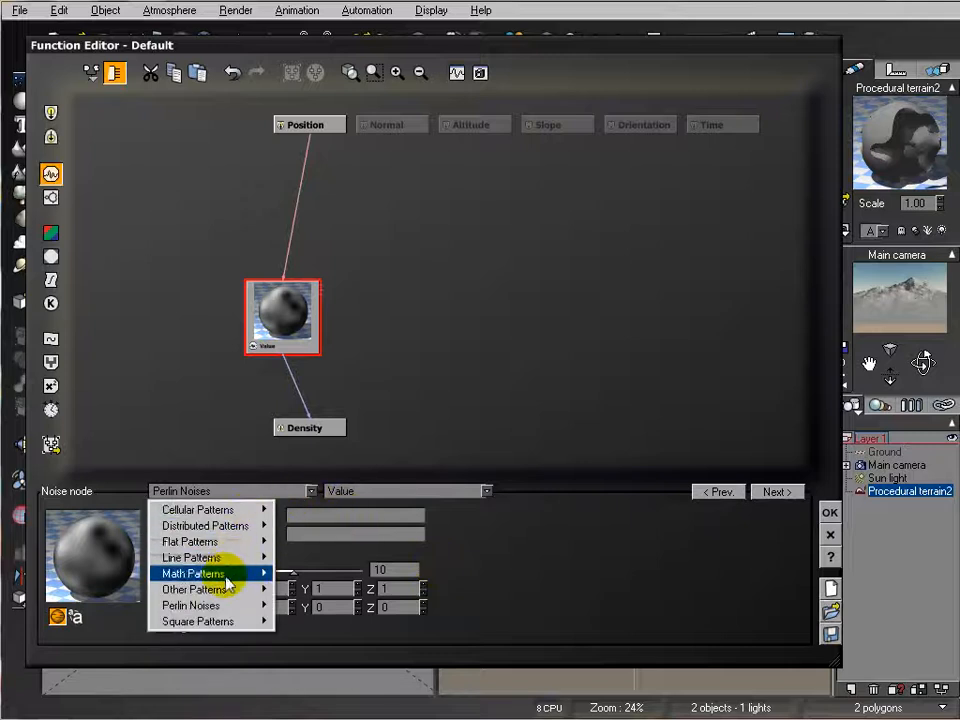
pyautogui.moveTo(233, 573)
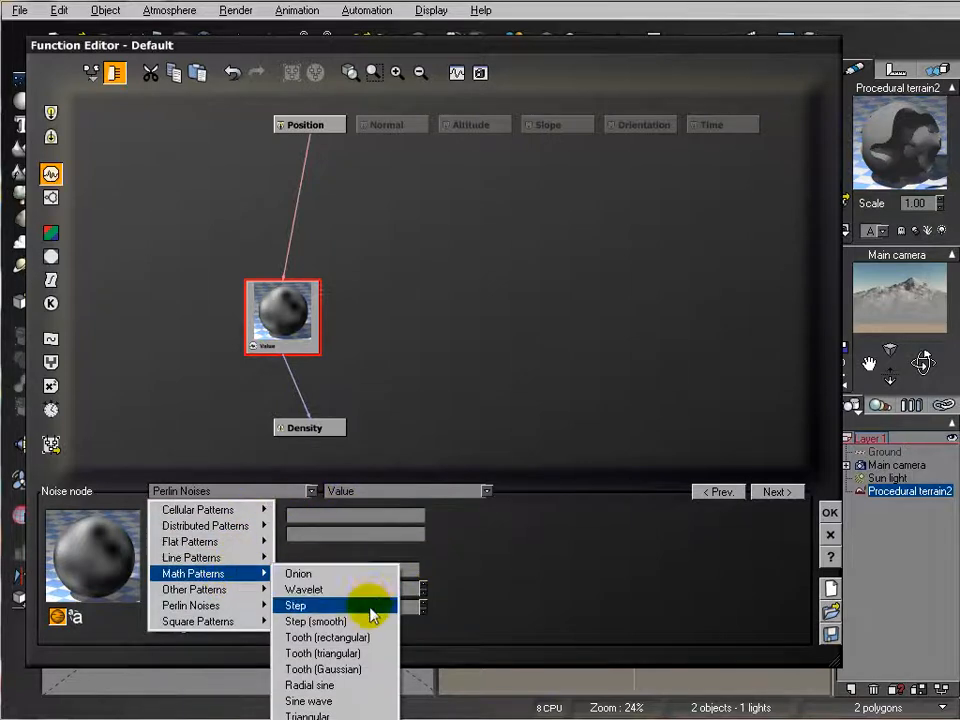
pyautogui.click(352, 701)
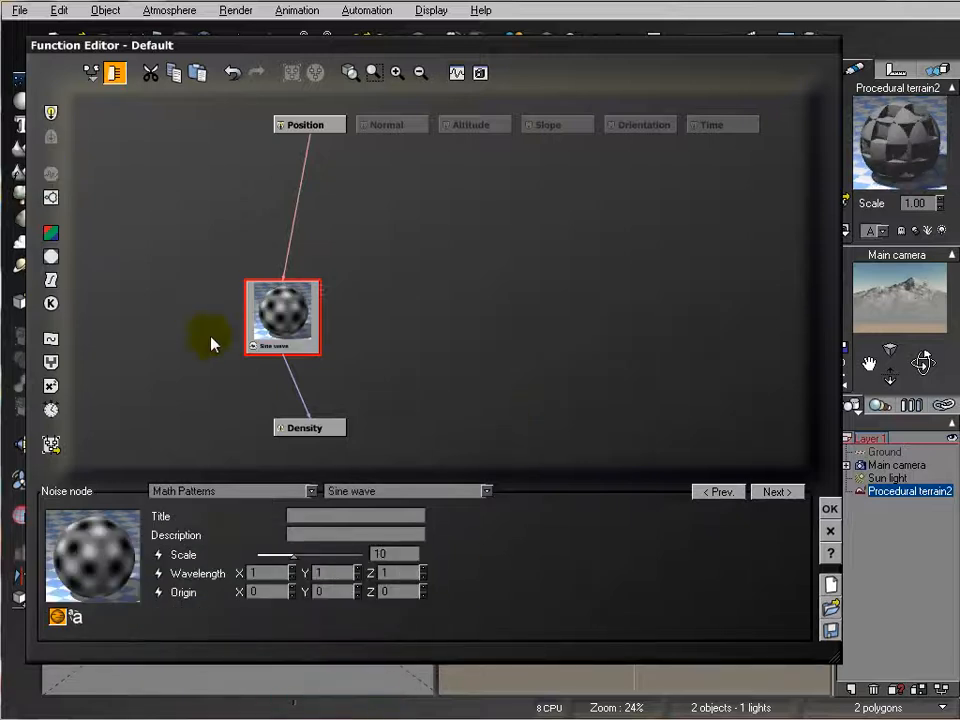
# Set the sine wave's Y and Z wavelengths to 0 and reduce its scale to about 2.15.
pyautogui.doubleClick(270, 572)
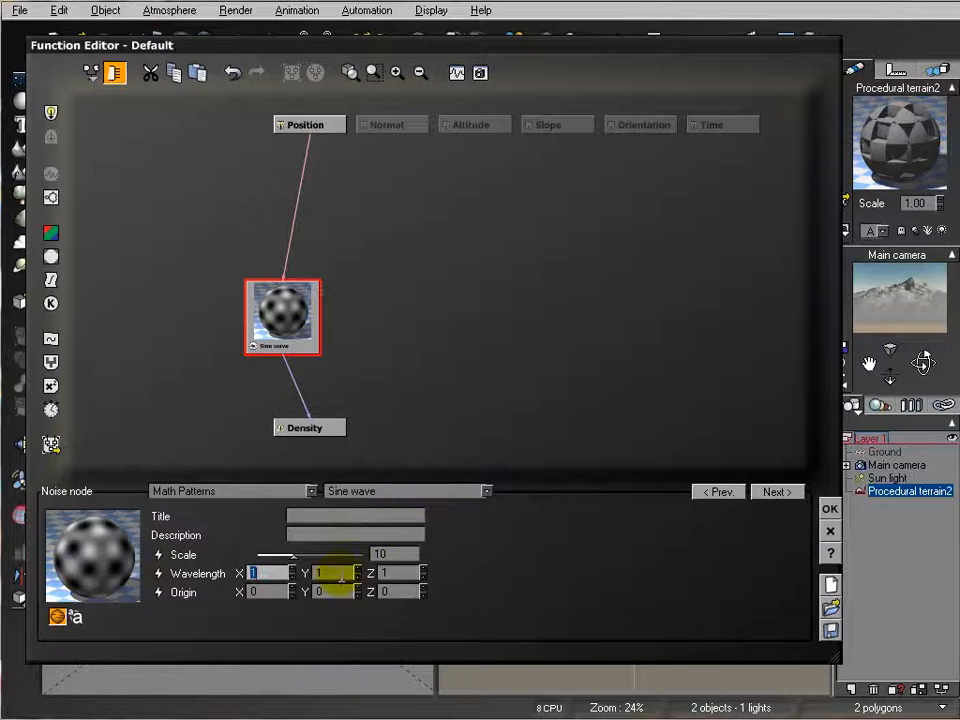
pyautogui.doubleClick(336, 572)
pyautogui.write('0')
pyautogui.doubleClick(392, 572)
pyautogui.write('0')
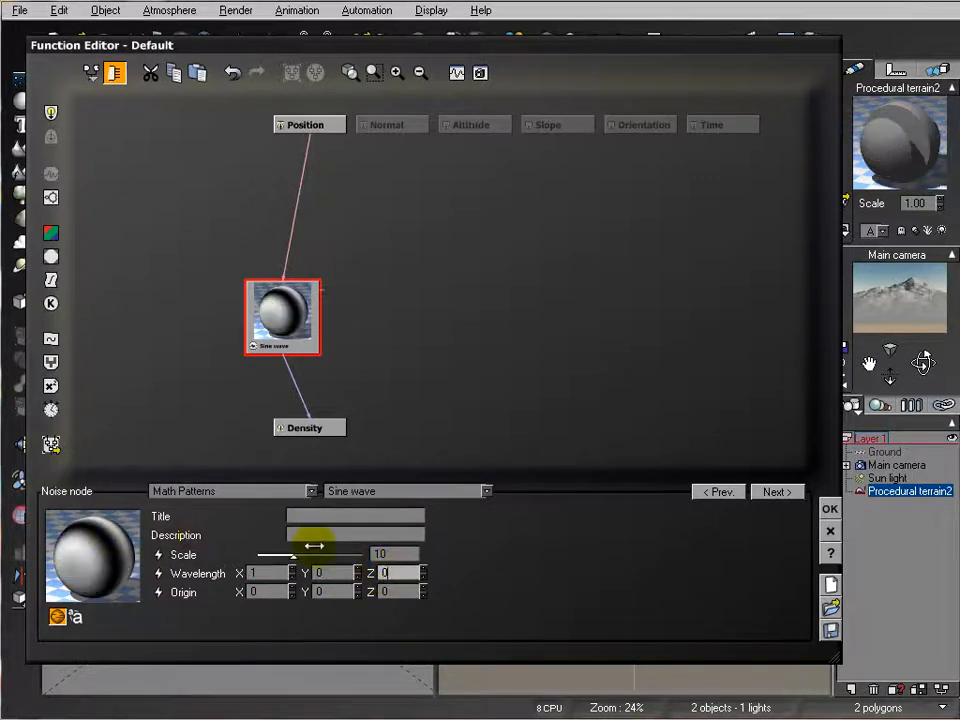
pyautogui.moveTo(318, 556)
pyautogui.mouseDown()
pyautogui.moveTo(305, 555)
pyautogui.moveTo(314, 553)
pyautogui.mouseUp()
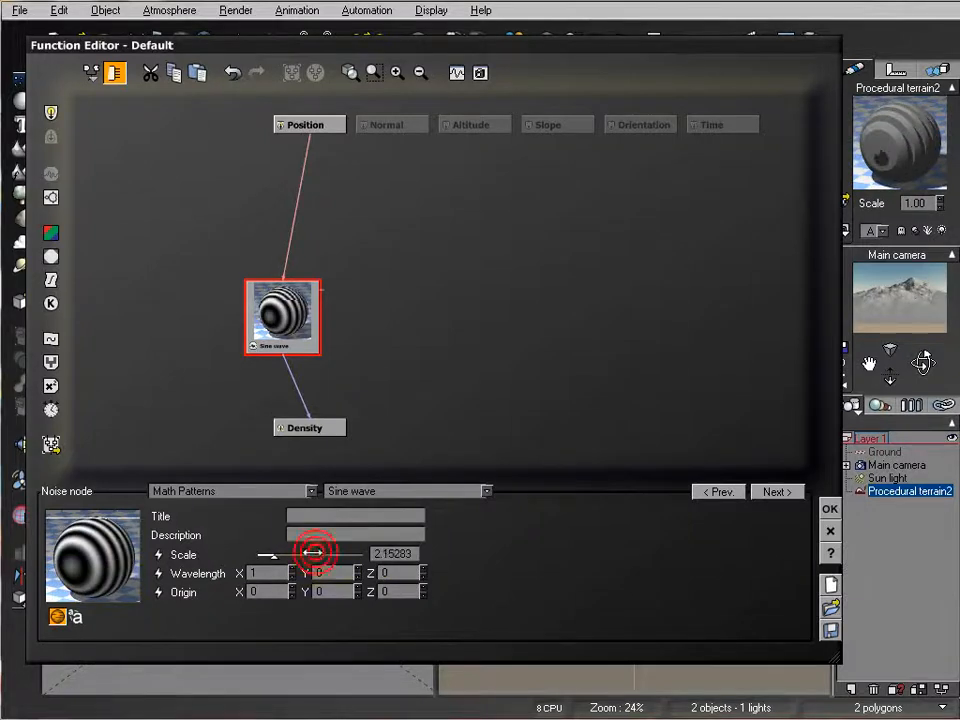
# Set the render destination to screen and render the scene to check the sine wave terrain.
pyautogui.click(813, 41)
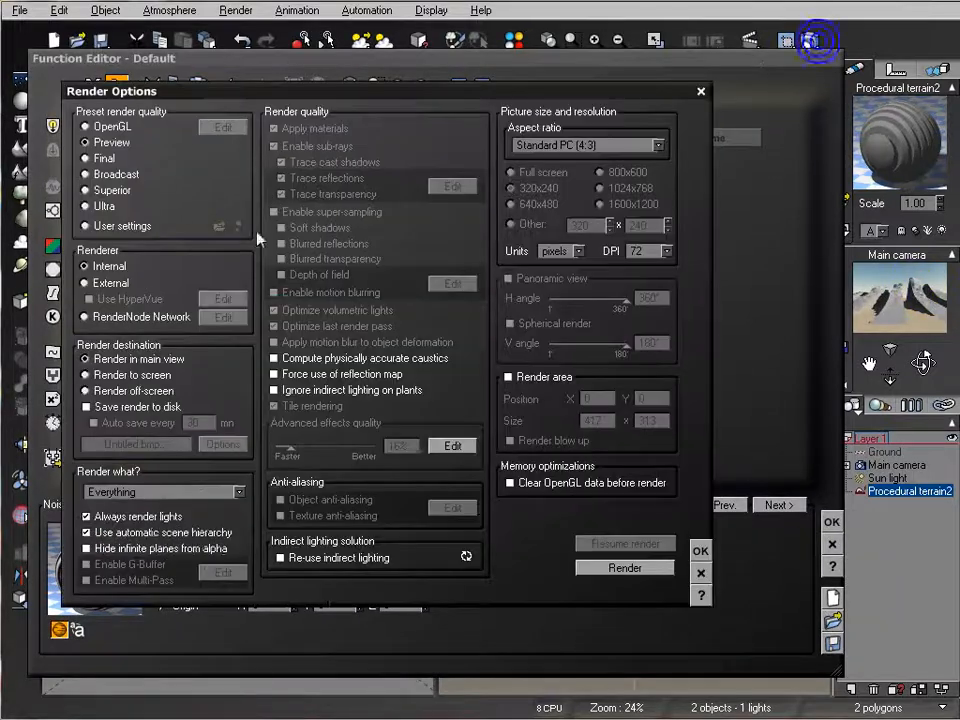
pyautogui.click(134, 374)
pyautogui.click(625, 568)
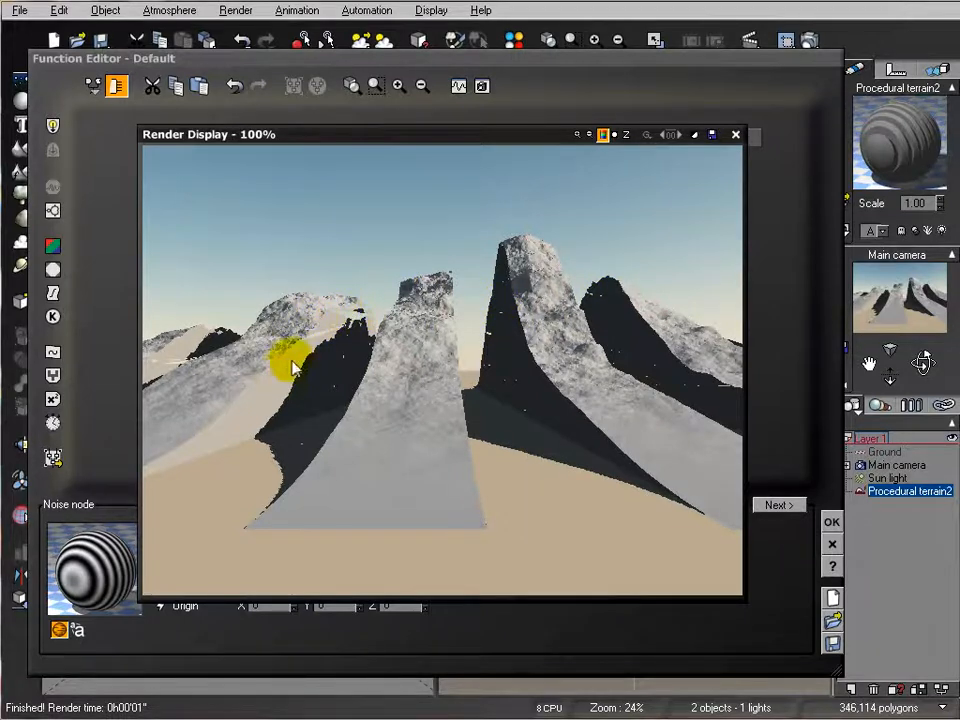
pyautogui.click(736, 134)
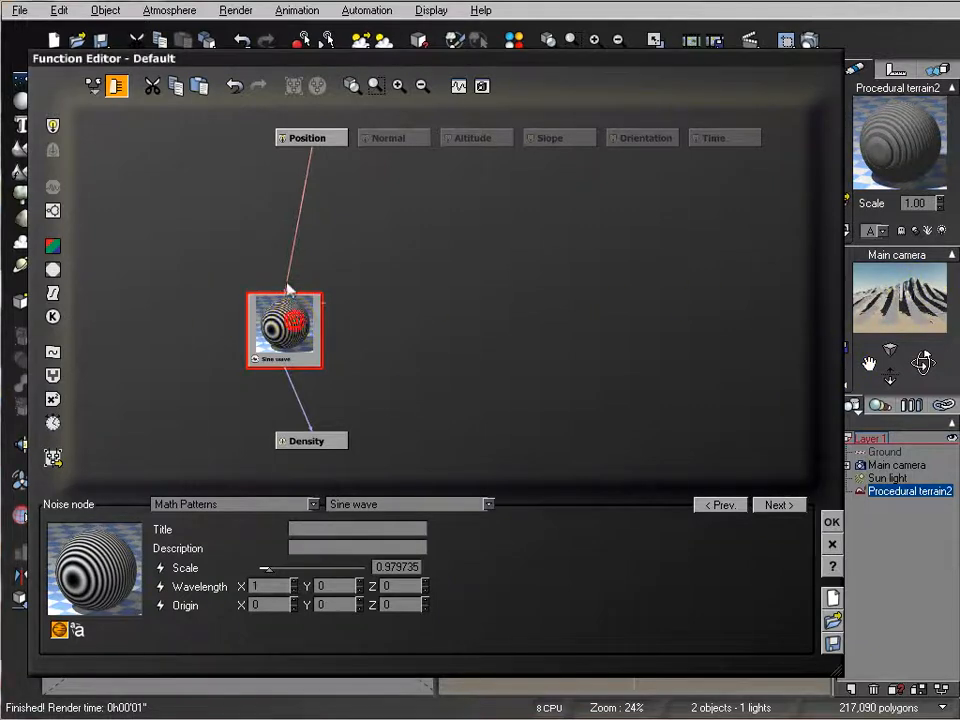
# Accept the sine wave function at a scale of about 0.98 and lower the material's overall density to 1.3.
pyautogui.click(831, 521)
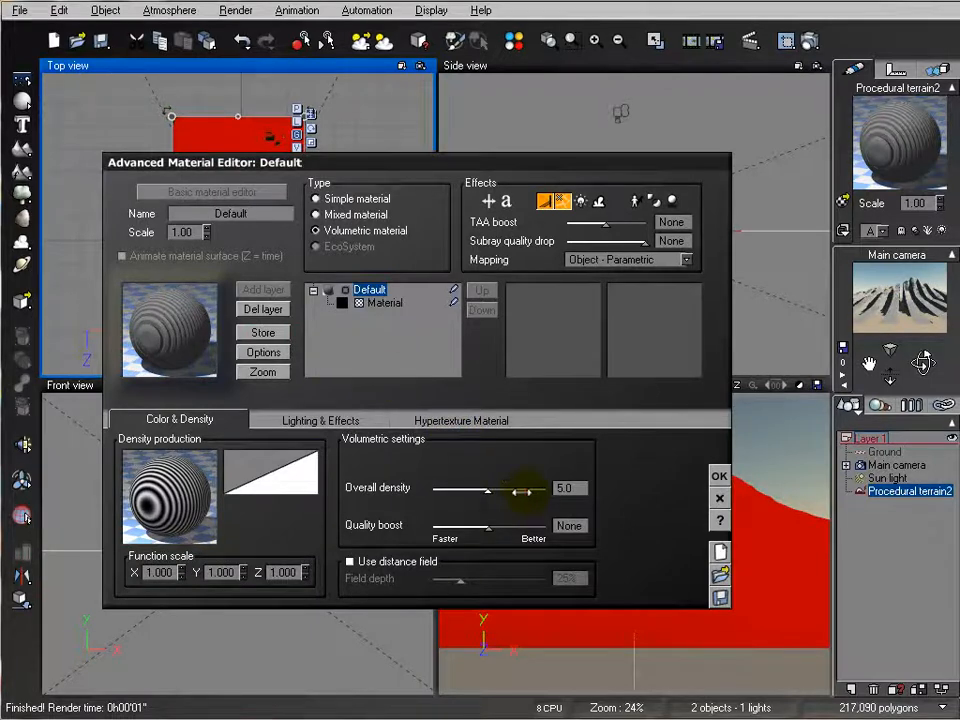
pyautogui.moveTo(520, 492); pyautogui.dragTo(500, 492)
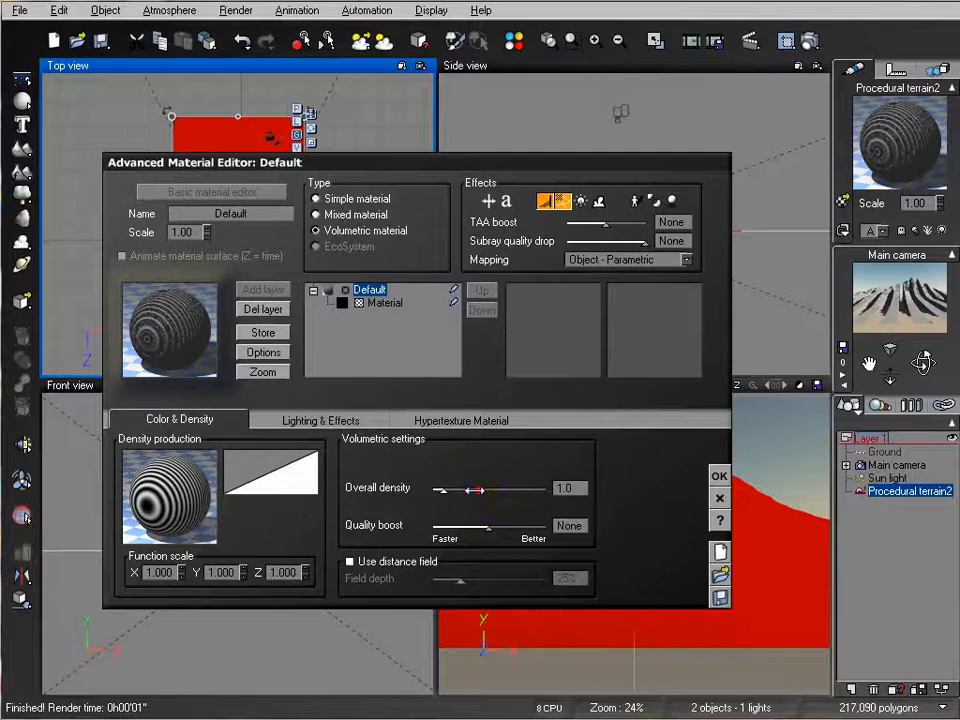
pyautogui.click(474, 489)
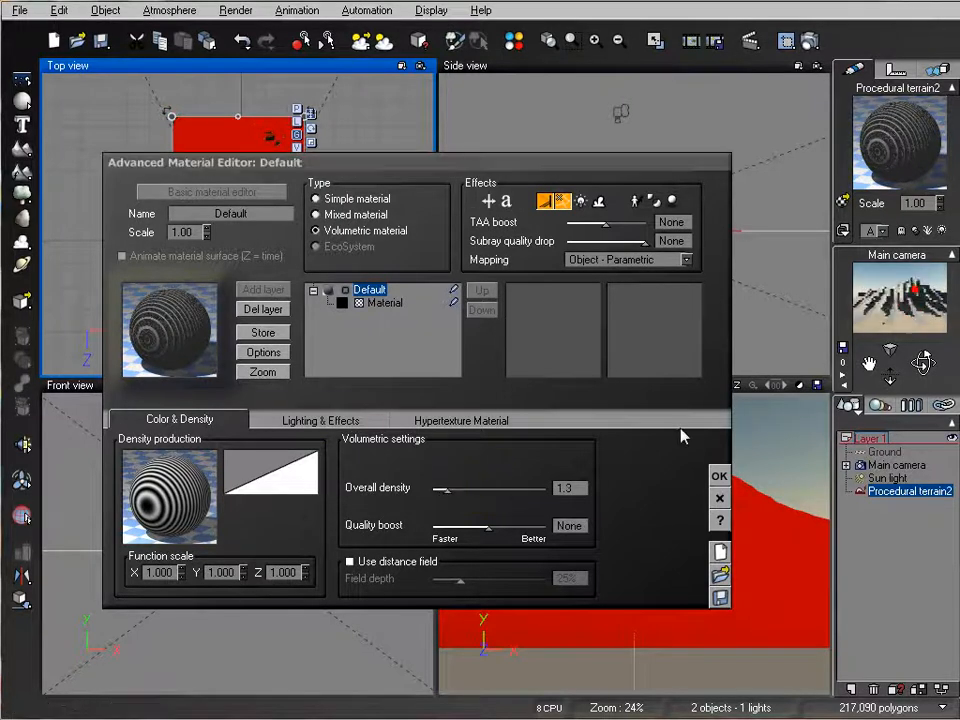
# Render the scene again to examine the terrain with the lowered overall density.
pyautogui.click(812, 40)
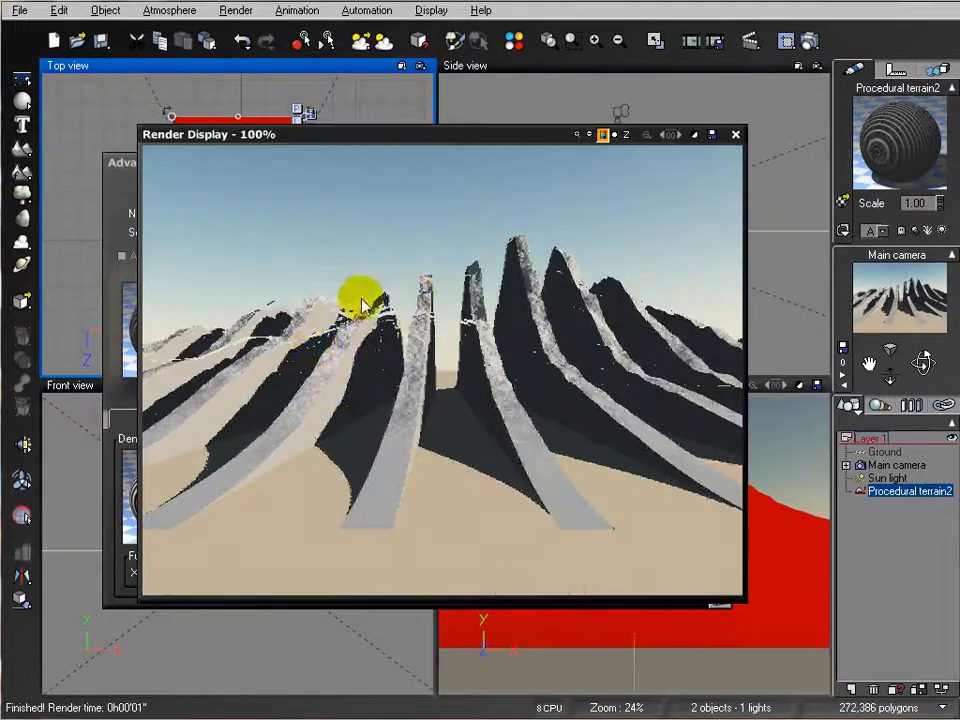
pyautogui.click(735, 134)
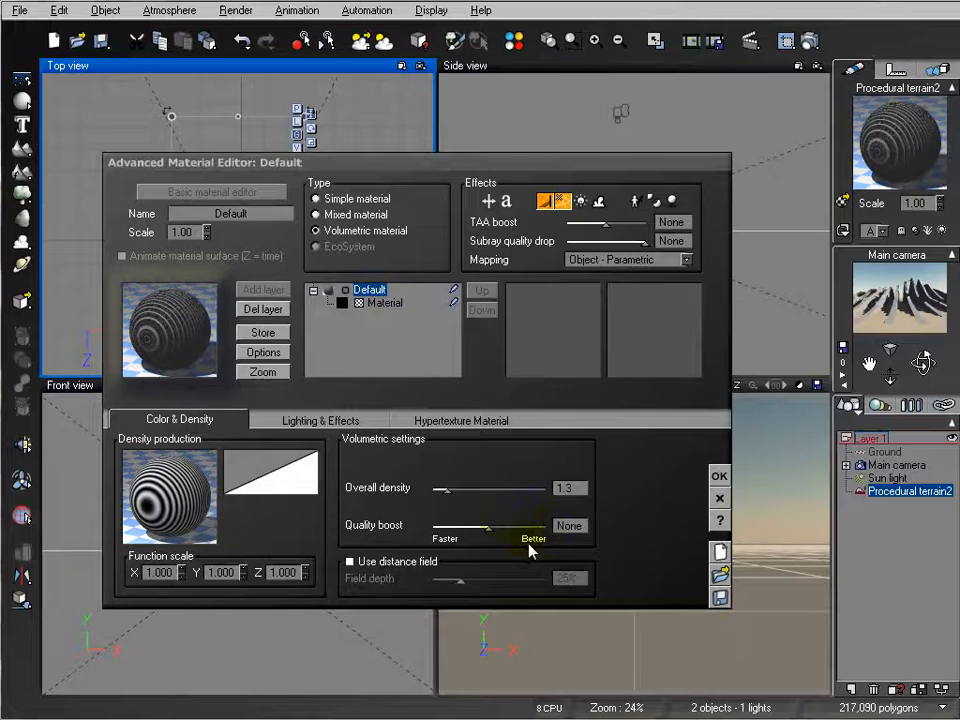
# Load the Snowy Scrublands material from the Landscapes collection as the volumetric material's inner material and accept the changes.
pyautogui.click(385, 303)
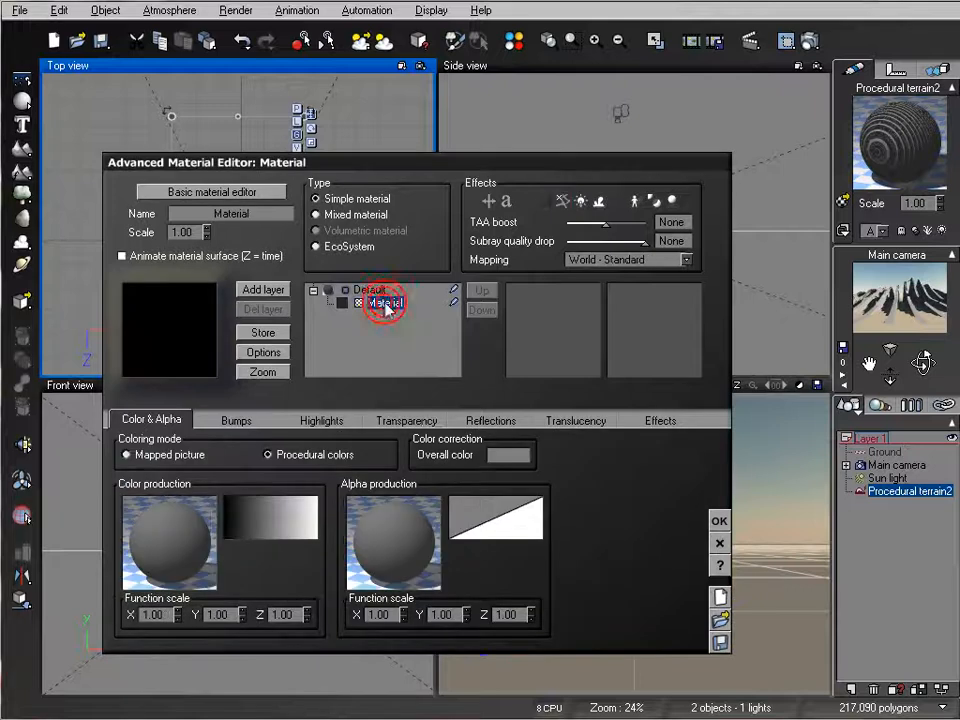
pyautogui.click(378, 290)
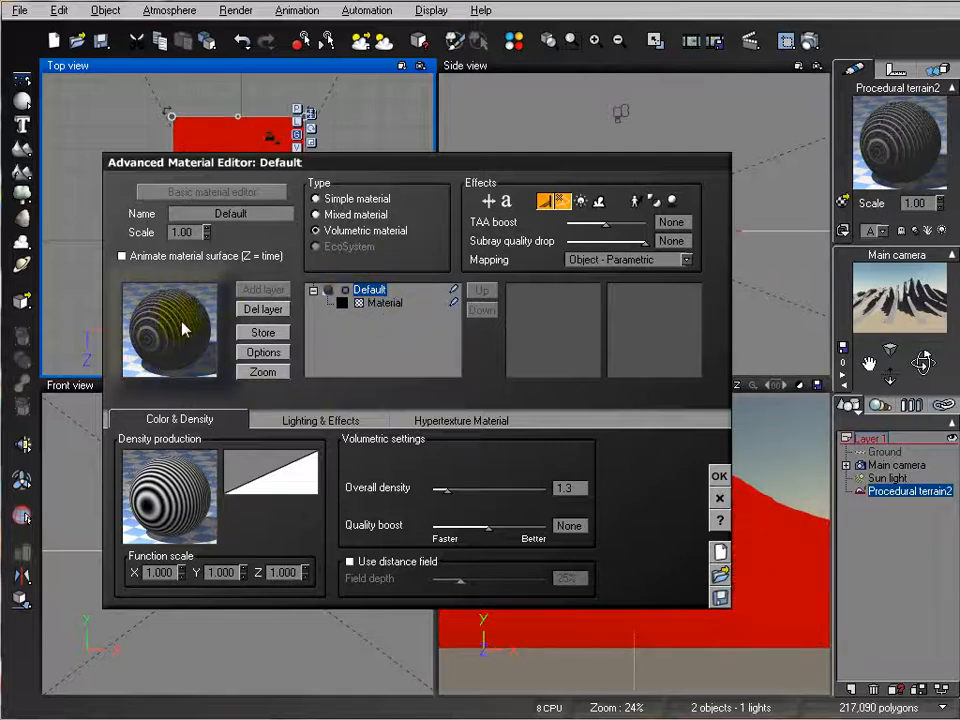
pyautogui.click(380, 303)
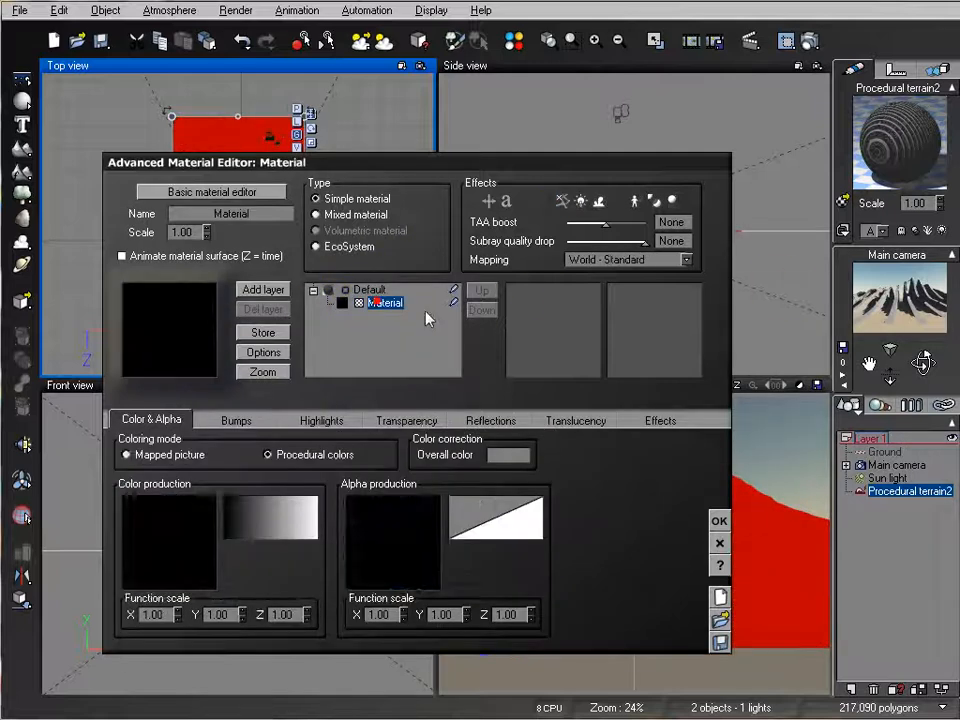
pyautogui.click(160, 330)
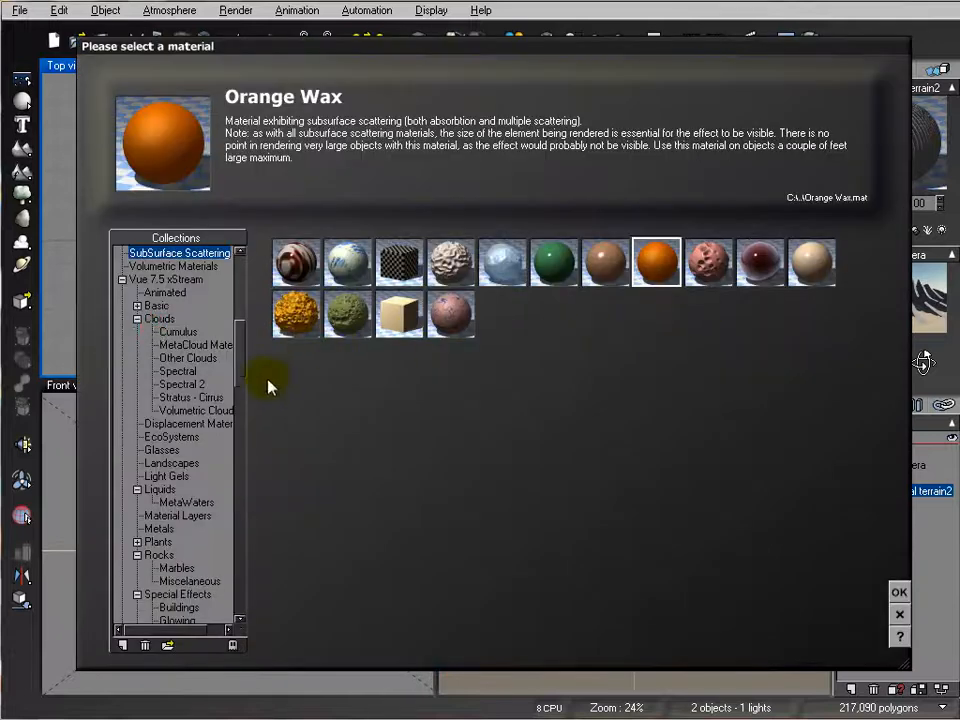
pyautogui.moveTo(239, 370); pyautogui.dragTo(240, 332)
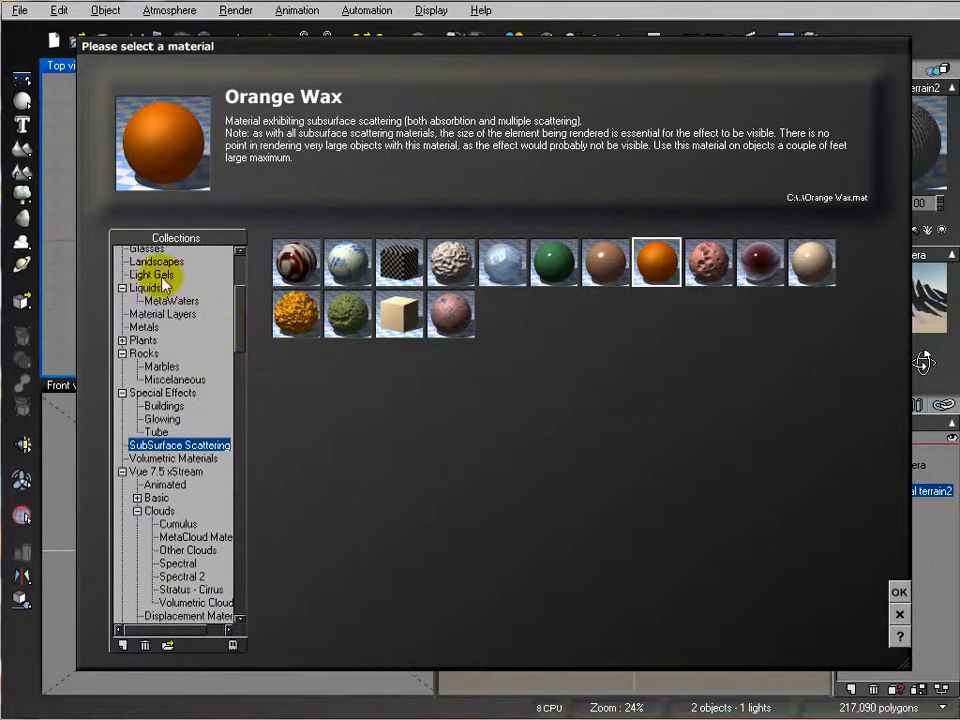
pyautogui.click(155, 263)
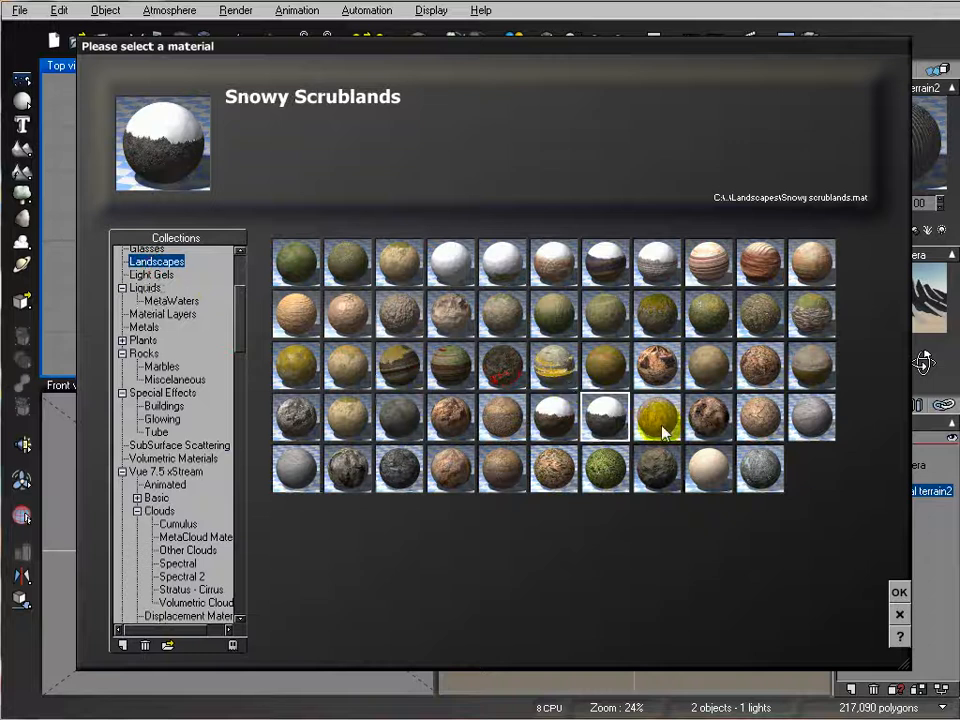
pyautogui.click(899, 592)
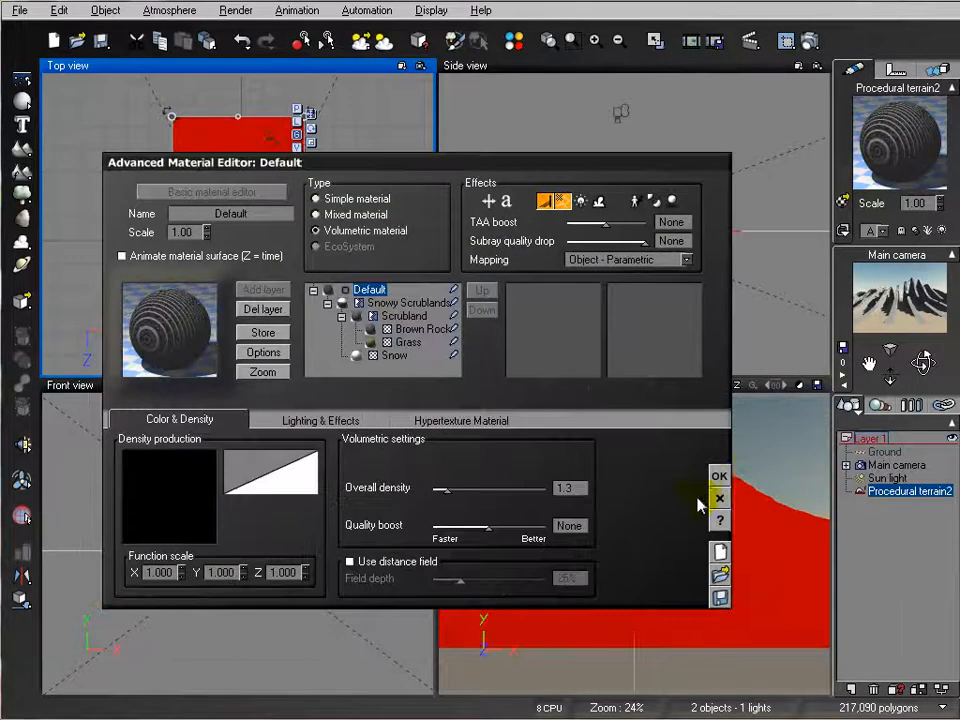
pyautogui.click(719, 477)
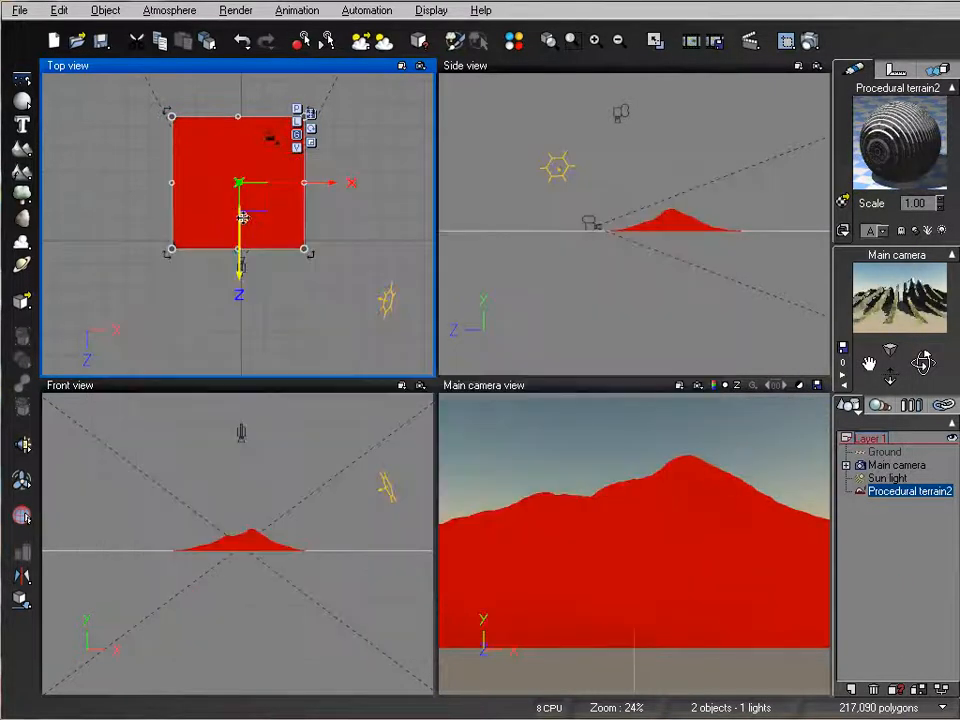
# Rotate the terrain in the top view so it sits at an angle to the camera.
pyautogui.scroll(-2, 257, 219)
pyautogui.scroll(-3, 260, 205)
pyautogui.moveTo(257, 201)
pyautogui.mouseDown()
pyautogui.moveTo(266, 188)
pyautogui.moveTo(318, 199)
pyautogui.moveTo(273, 194)
pyautogui.mouseUp()
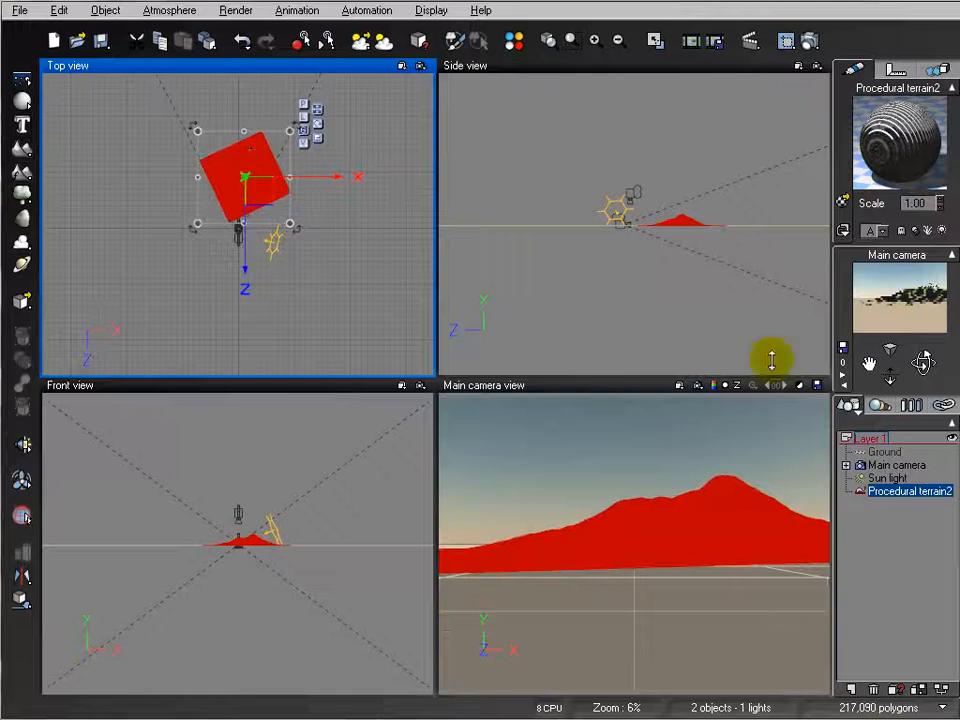
# Raise the main camera to a height of about 17.5 m and render the scene to check the terrain.
pyautogui.click(900, 465)
pyautogui.moveTo(694, 346); pyautogui.dragTo(691, 369, button='right')
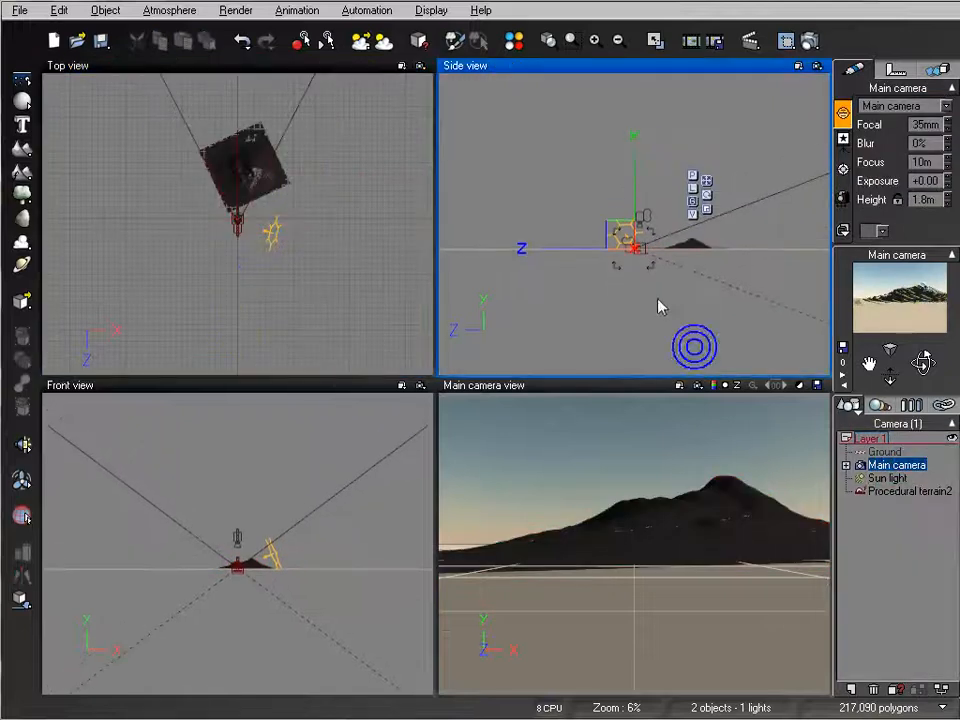
pyautogui.scroll(3, 660, 304)
pyautogui.moveTo(607, 263); pyautogui.dragTo(588, 242)
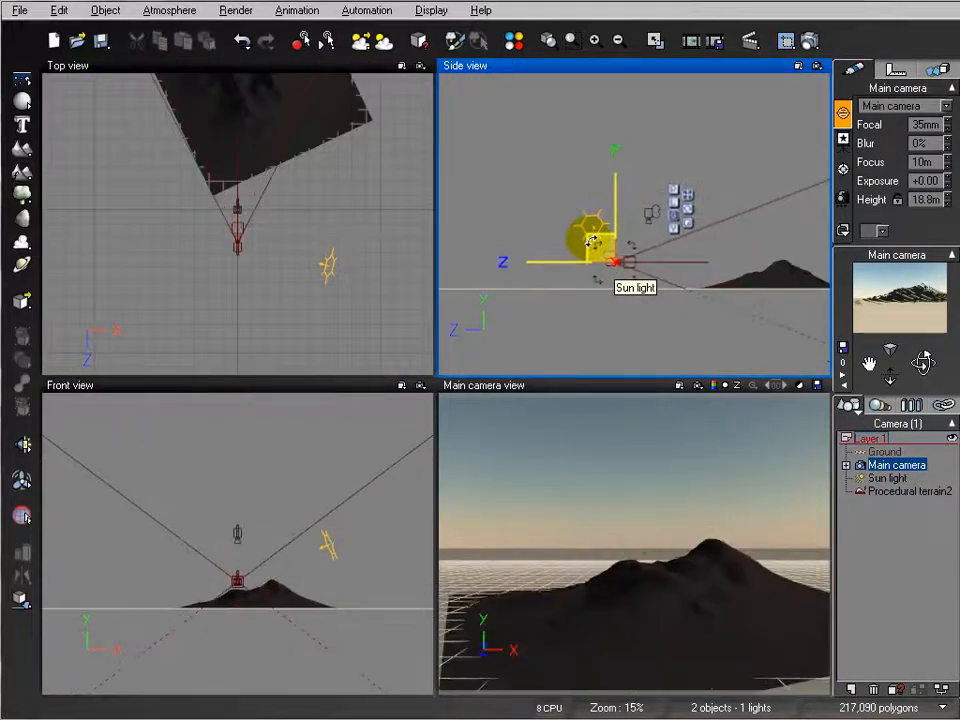
pyautogui.click(810, 40)
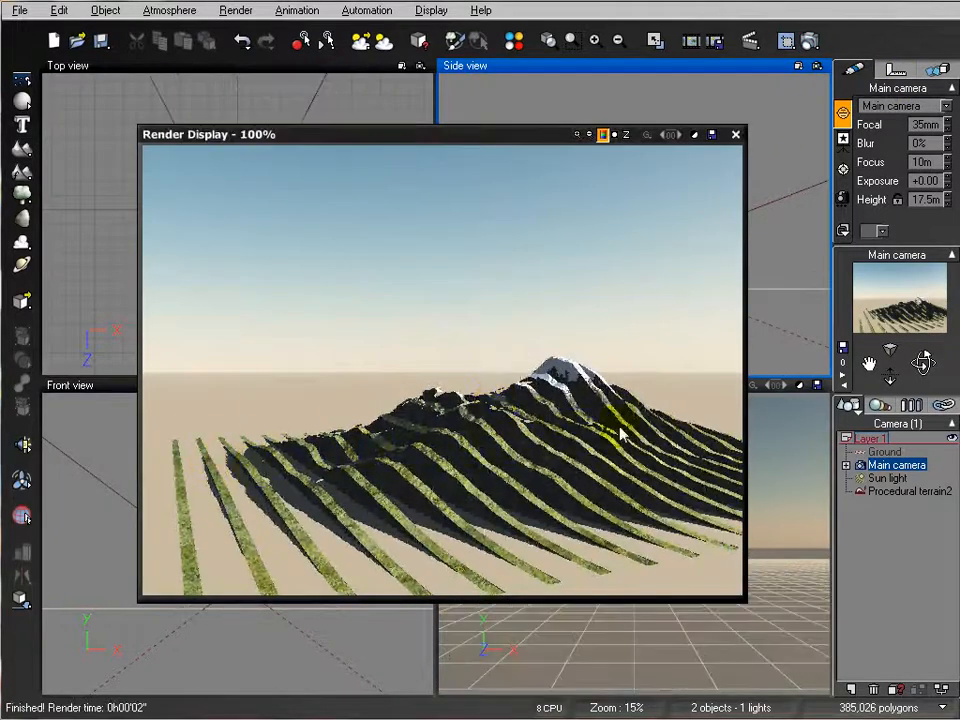
pyautogui.click(735, 134)
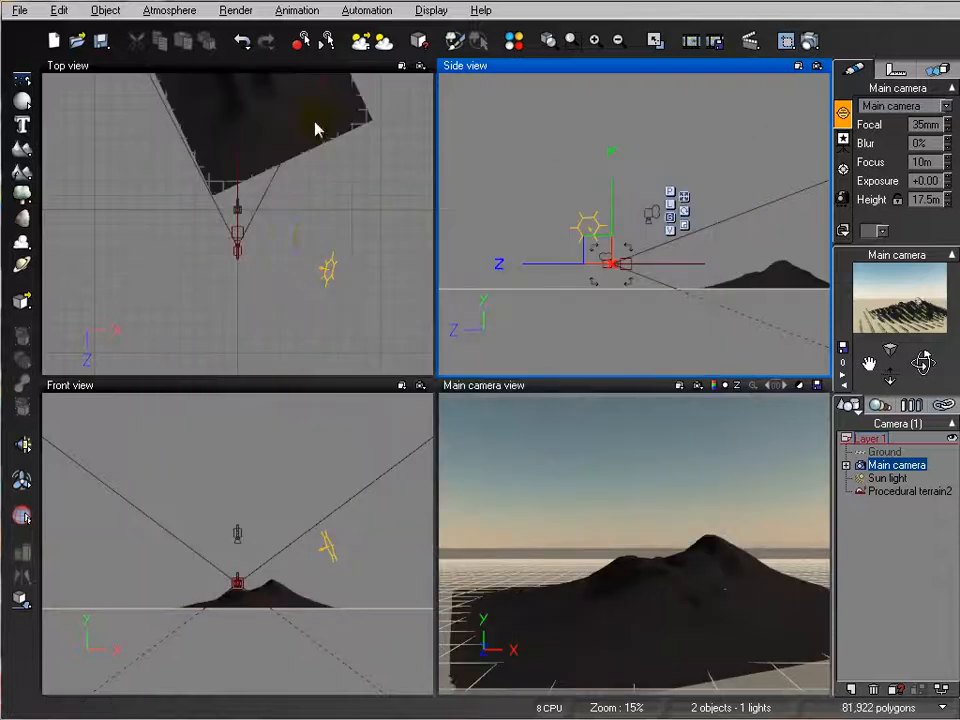
# Rotate the terrain back square to the grid and move it closer and centered in front of the camera.
pyautogui.click(312, 120)
pyautogui.moveTo(353, 155); pyautogui.dragTo(350, 237, button='right')
pyautogui.click(253, 166)
pyautogui.moveTo(380, 283); pyautogui.dragTo(308, 303)
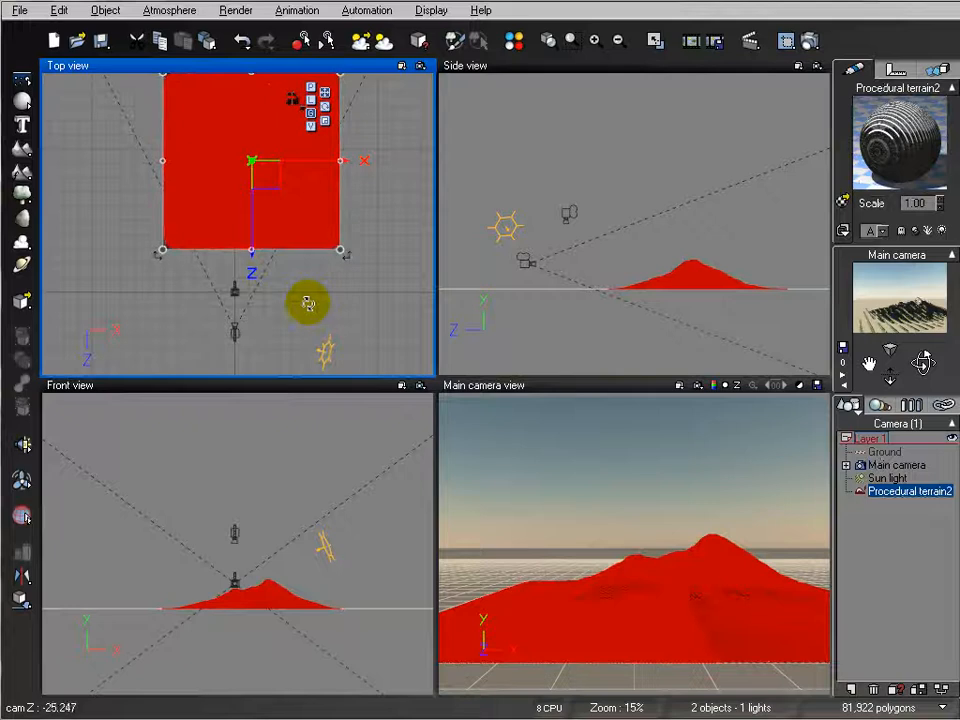
pyautogui.moveTo(259, 197); pyautogui.dragTo(237, 237)
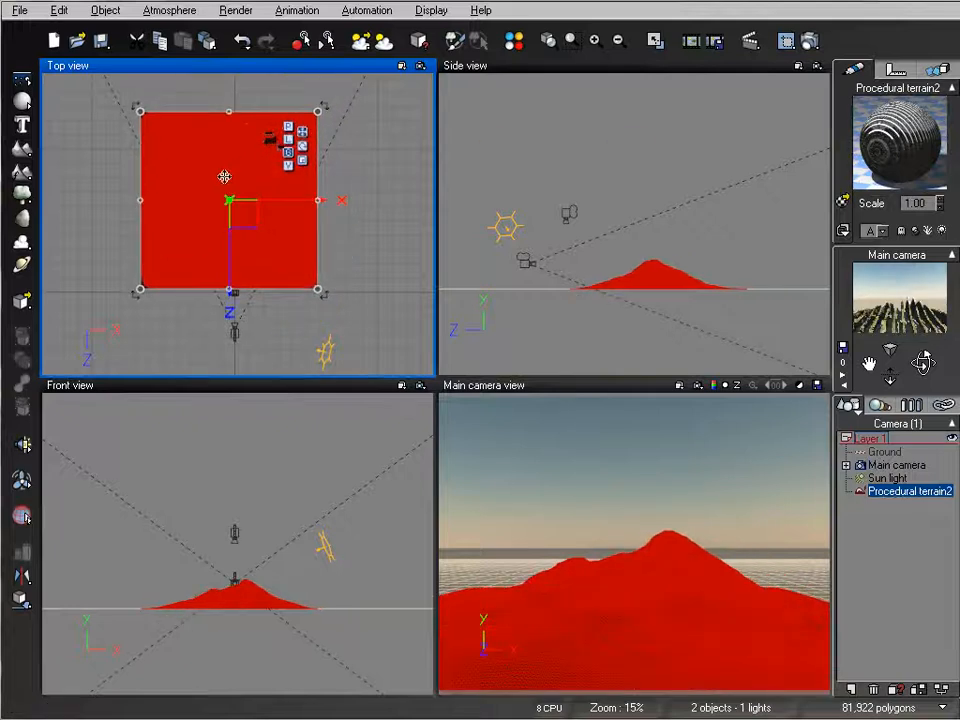
pyautogui.rightClick(217, 171)
# Replace the Snowy Scrublands inner material with Orange Wax from the SubSurface Scattering collection.
pyautogui.doubleClick(897, 122)
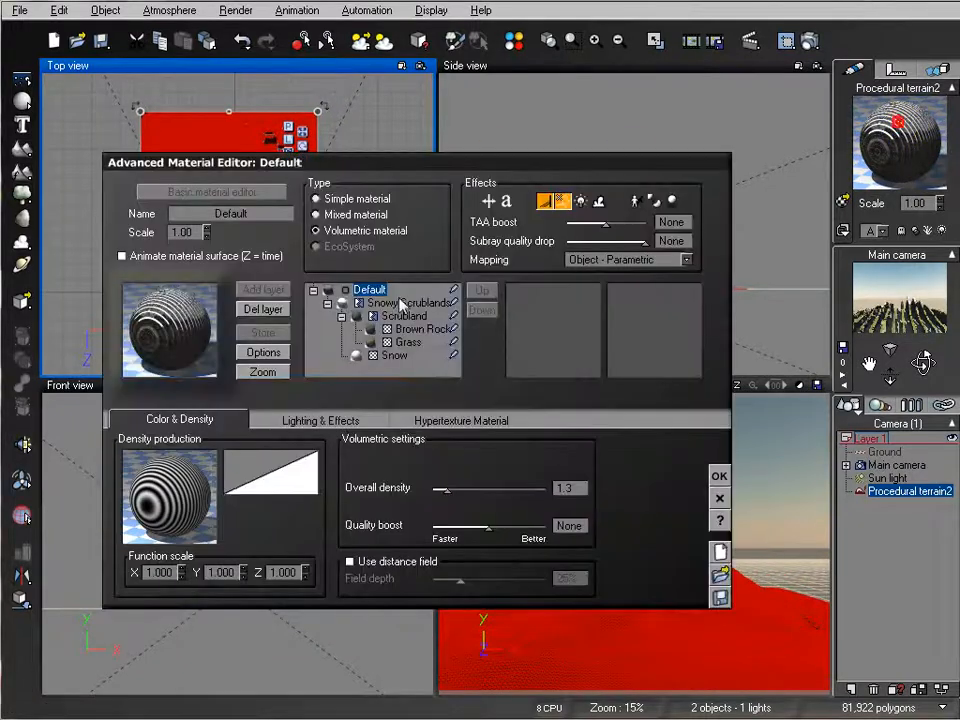
pyautogui.click(385, 302)
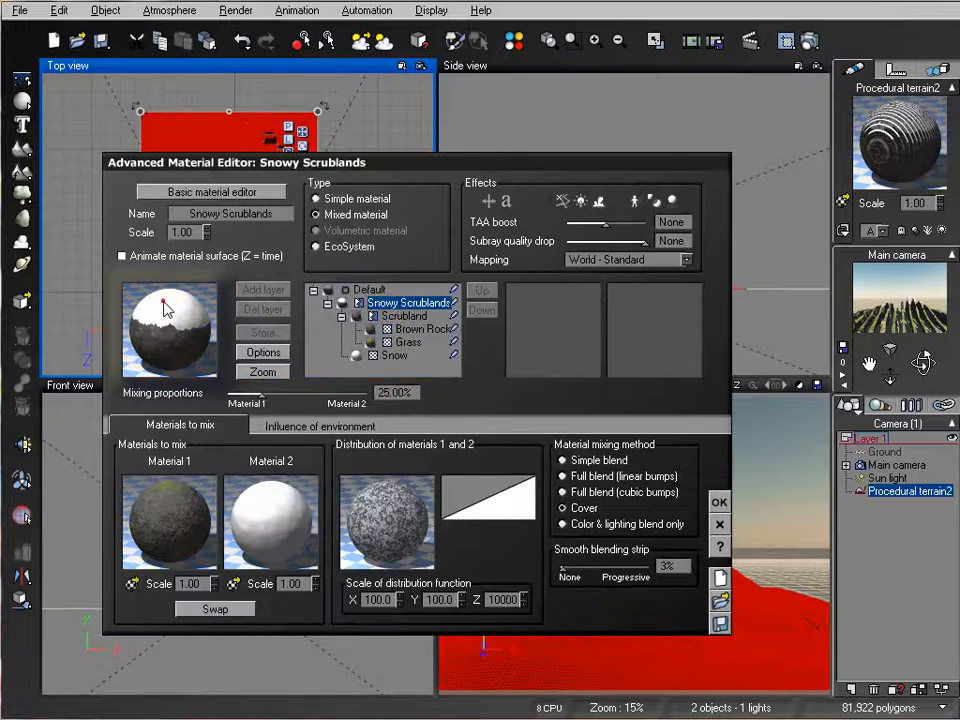
pyautogui.click(166, 310)
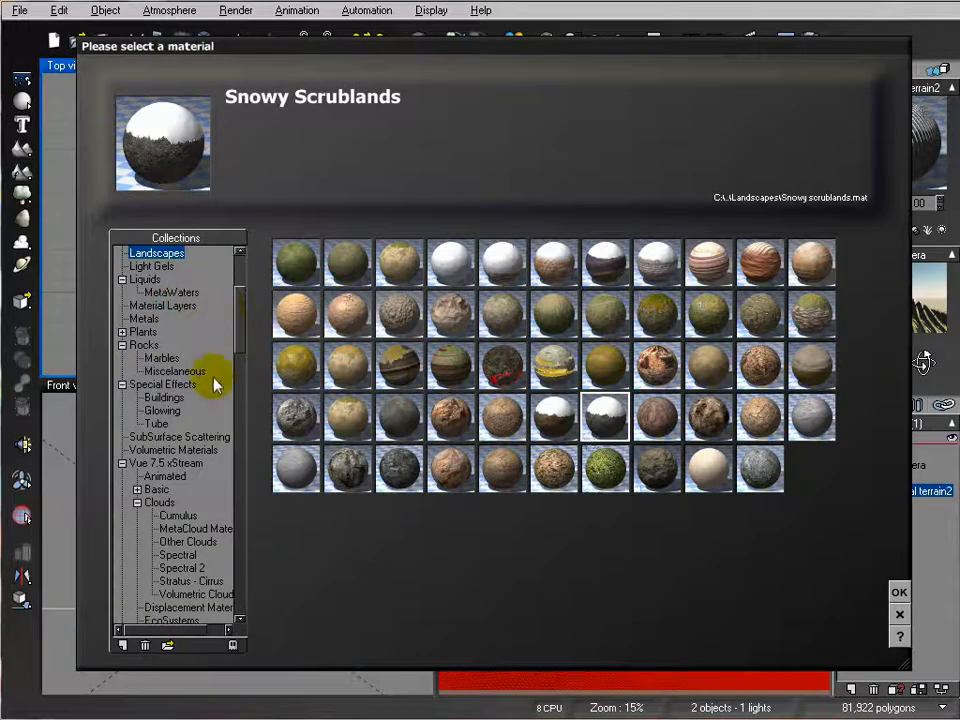
pyautogui.click(180, 437)
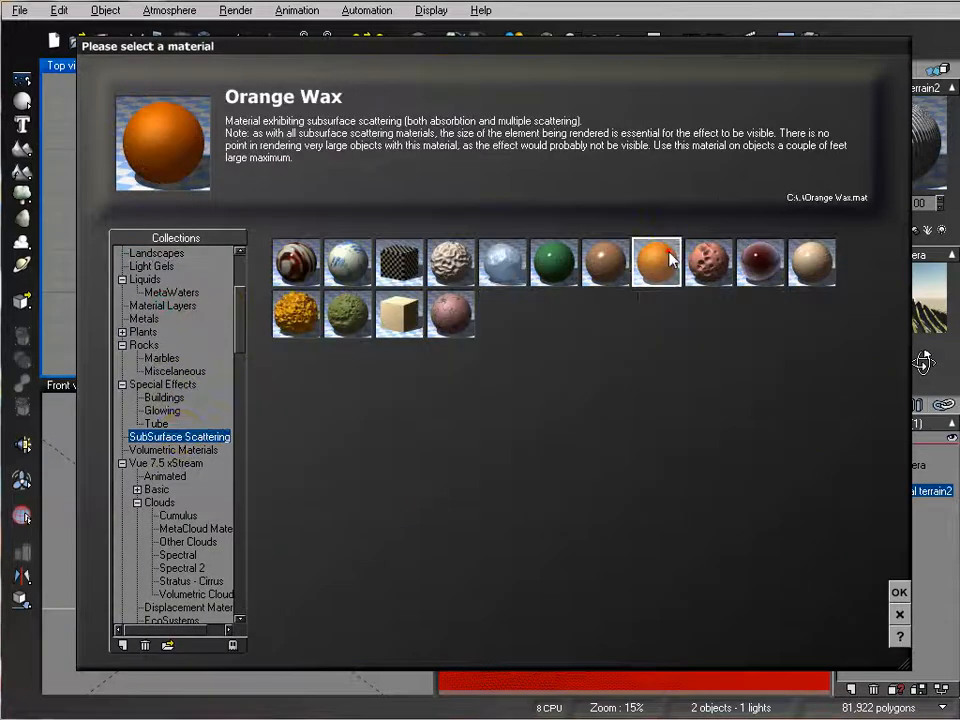
pyautogui.click(898, 592)
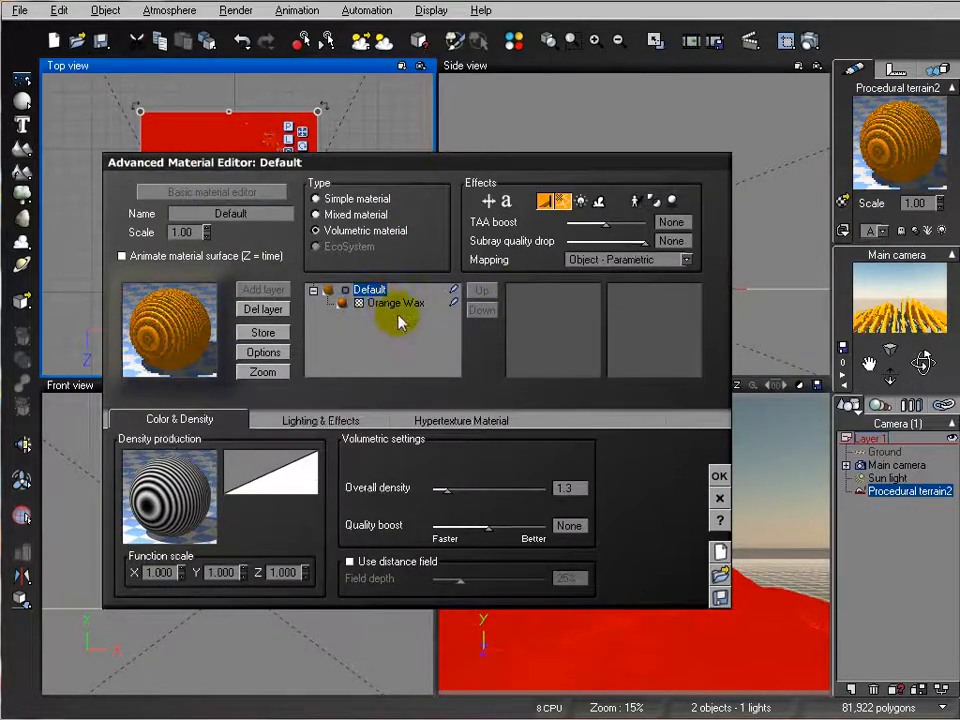
# Open the material's density function for editing and place its sine wave node above the Density output.
pyautogui.rightClick(200, 490)
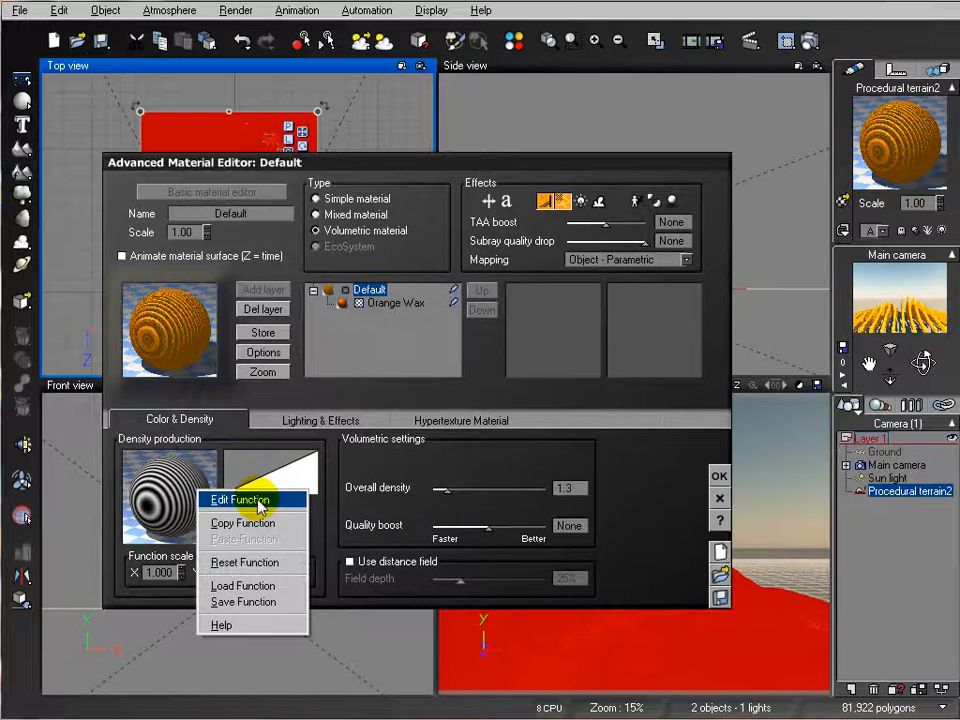
pyautogui.click(652, 468)
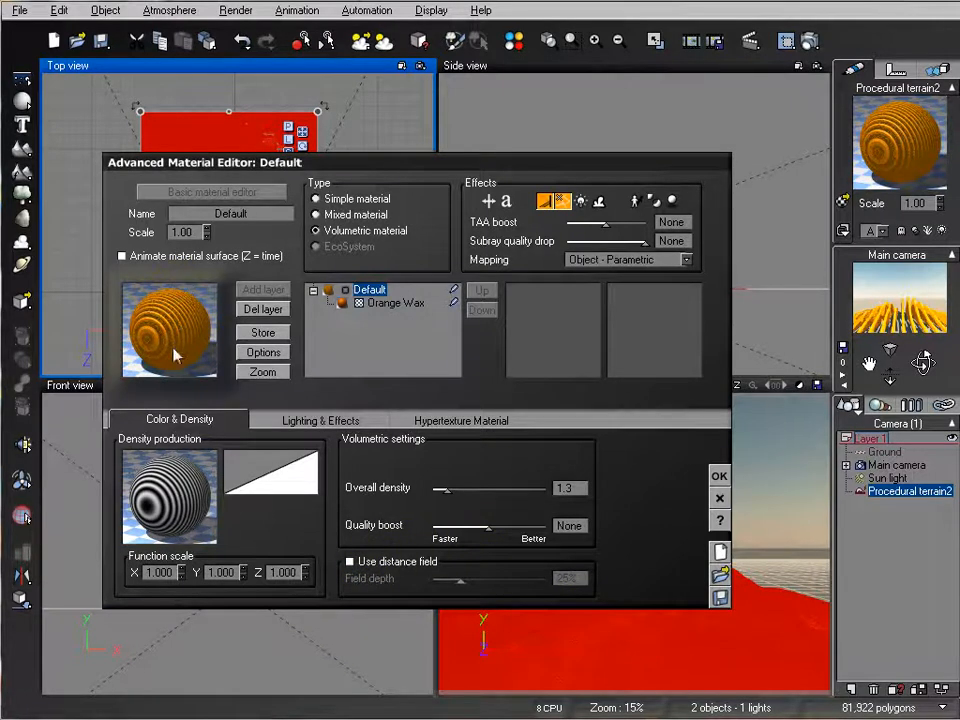
pyautogui.rightClick(179, 514)
pyautogui.click(212, 521)
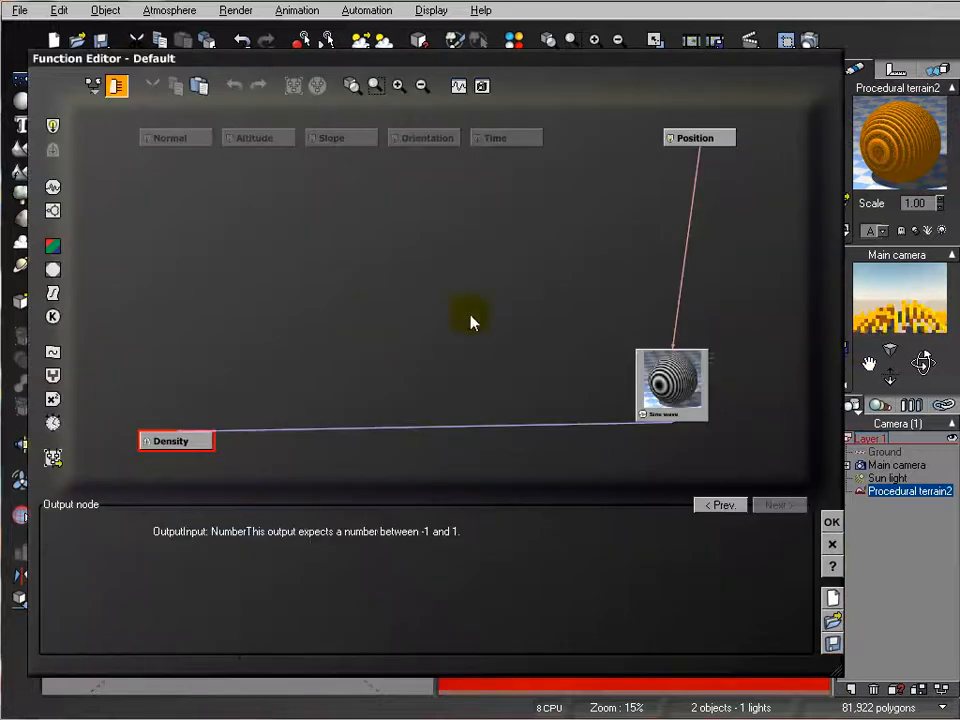
pyautogui.moveTo(637, 370); pyautogui.dragTo(167, 287)
# Duplicate the sine wave node and place the copy beside the original.
pyautogui.click(235, 291)
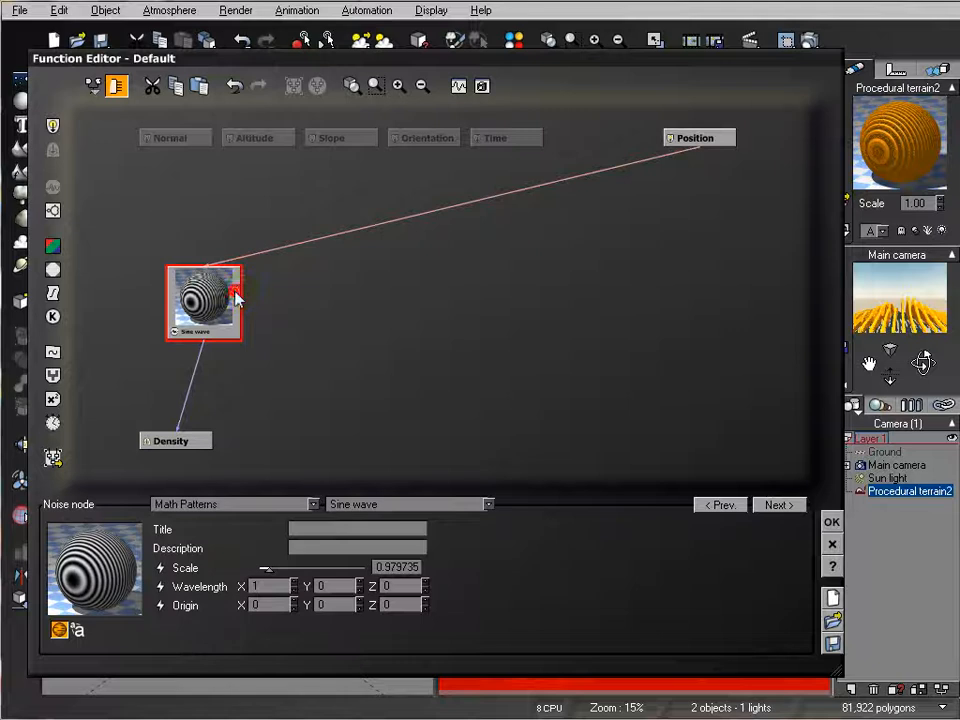
pyautogui.hotkey('ctrl', 'v')
pyautogui.click(358, 320)
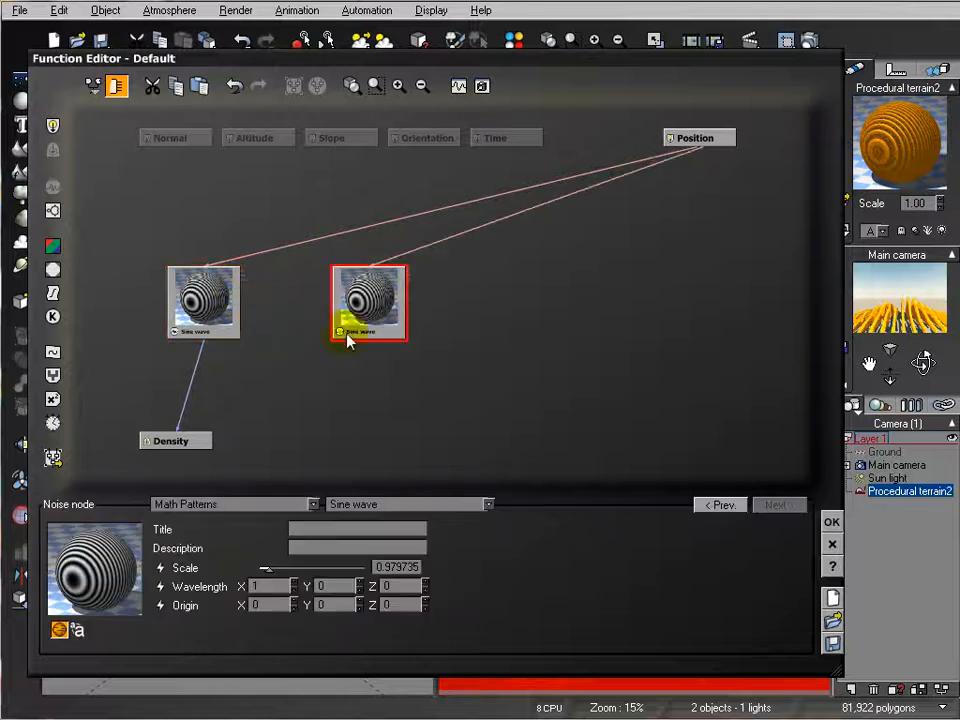
# Insert a Blender node between the first sine wave and Density, and connect the second sine wave to it.
pyautogui.click(189, 387)
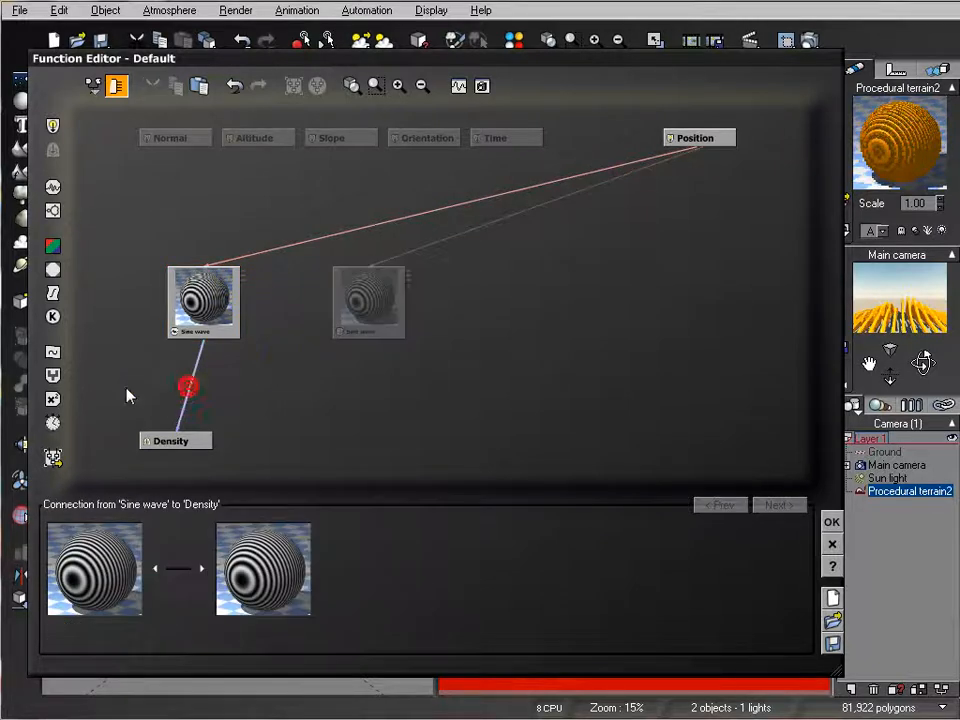
pyautogui.click(59, 381)
pyautogui.moveTo(164, 383); pyautogui.dragTo(370, 336)
# Set the second sine wave's wavelength to X 0 and Y 1, and render the scene to check the pattern.
pyautogui.click(371, 302)
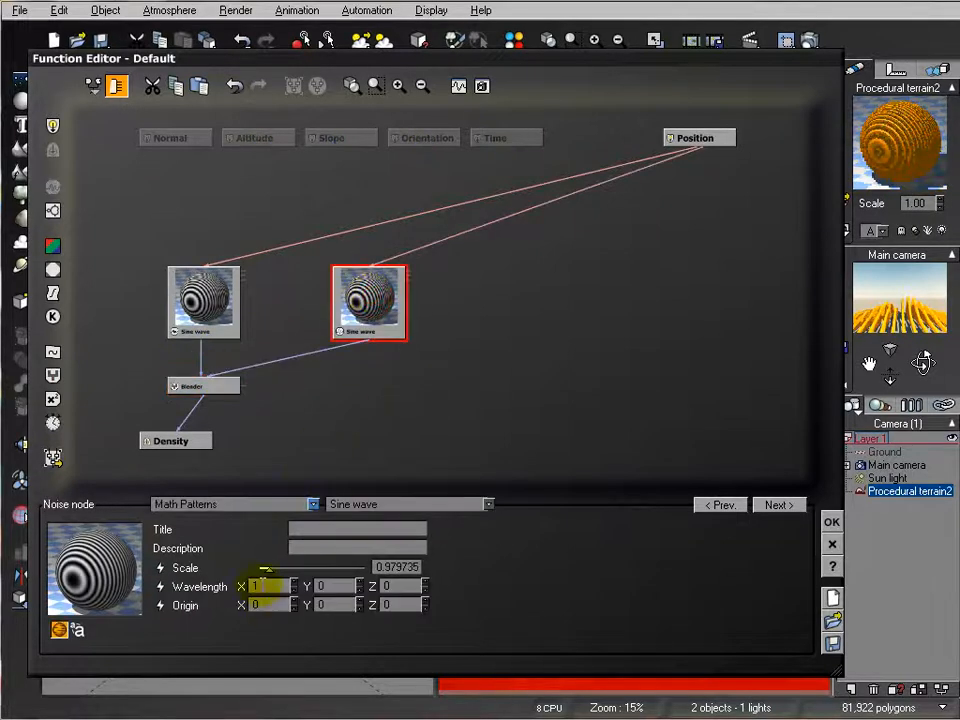
pyautogui.write('0')
pyautogui.click(330, 584)
pyautogui.write('1')
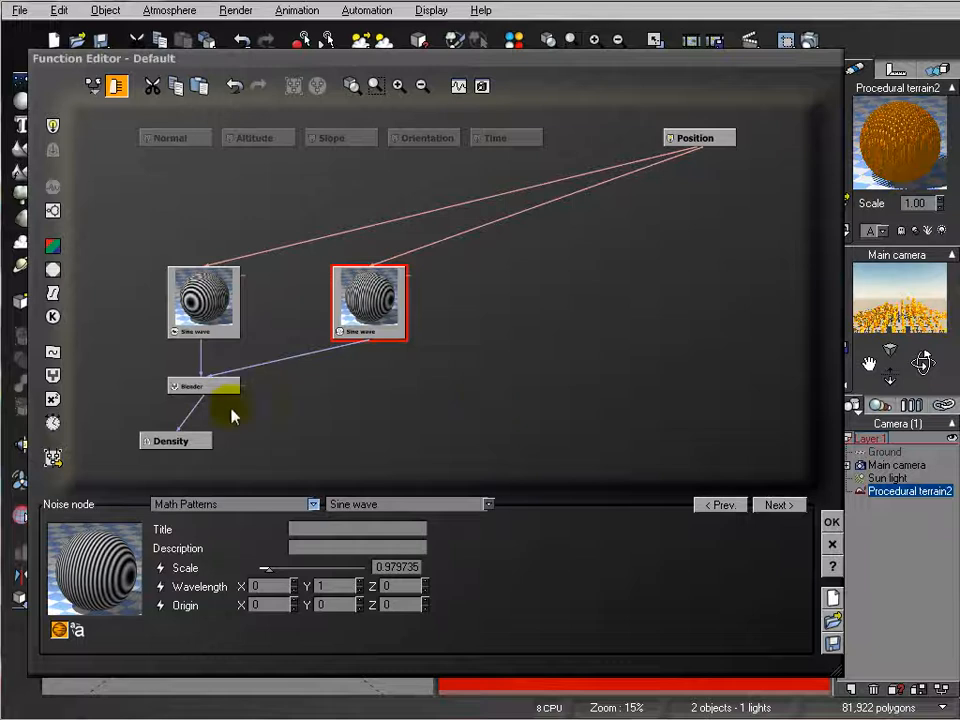
pyautogui.click(786, 38)
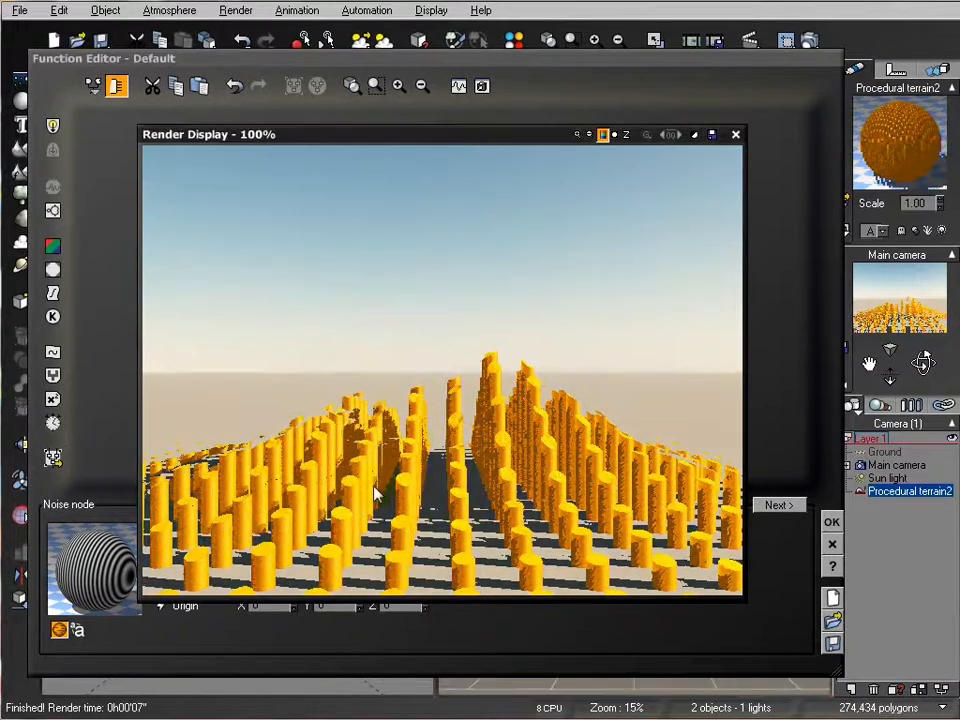
pyautogui.click(735, 135)
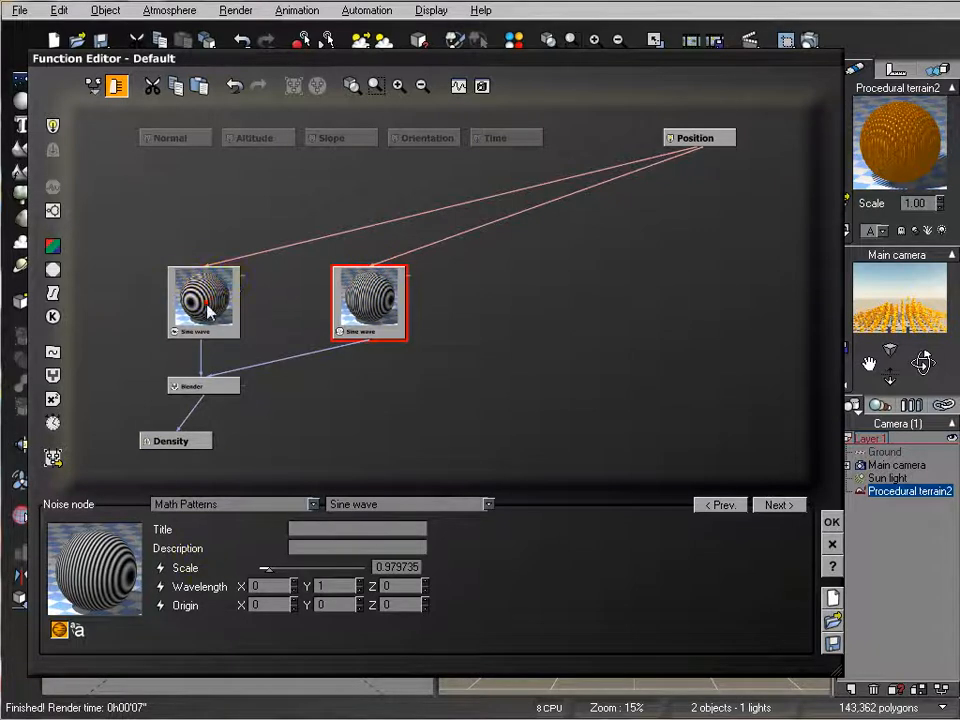
# Copy the first sine wave node and paste it as a third node beside the second one.
pyautogui.click(210, 311)
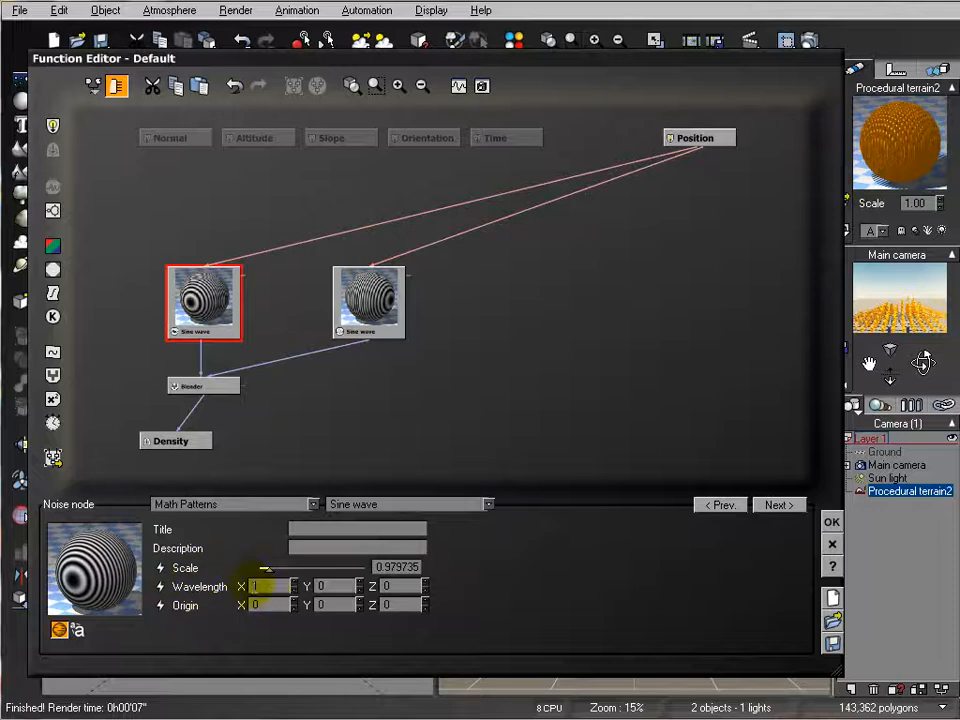
pyautogui.click(365, 286)
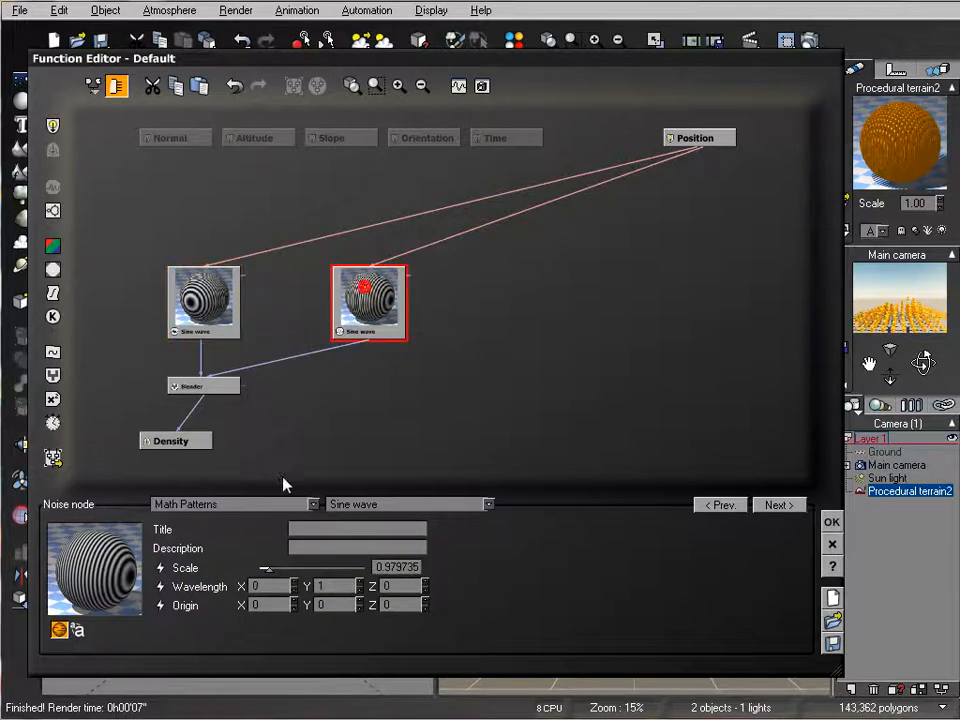
pyautogui.click(487, 297)
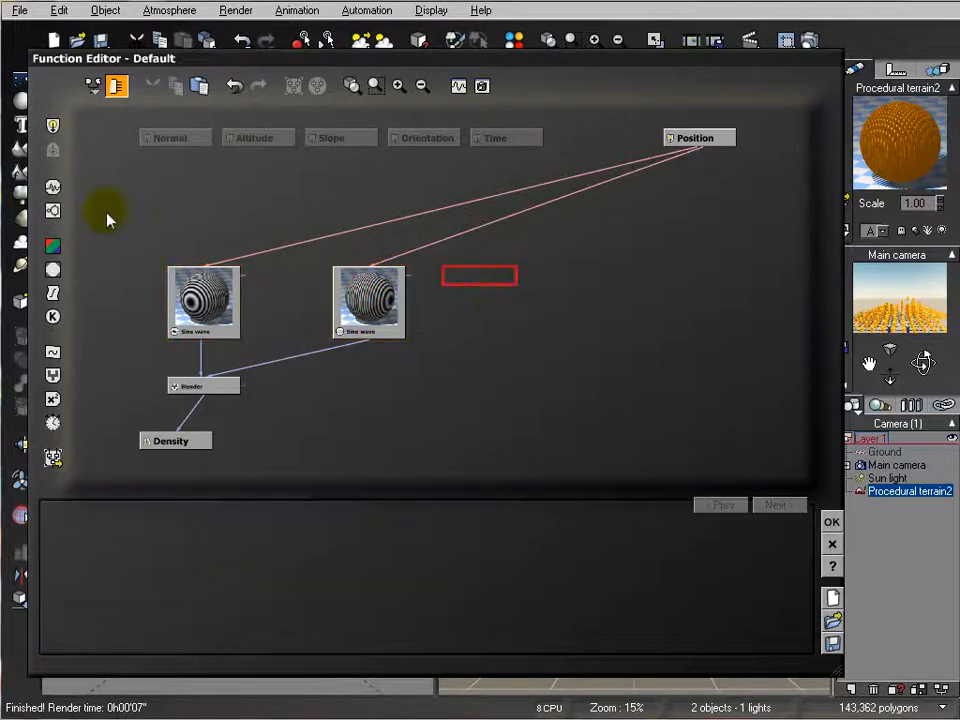
pyautogui.hotkey('ctrl', 'v')
pyautogui.moveTo(499, 285); pyautogui.dragTo(527, 313)
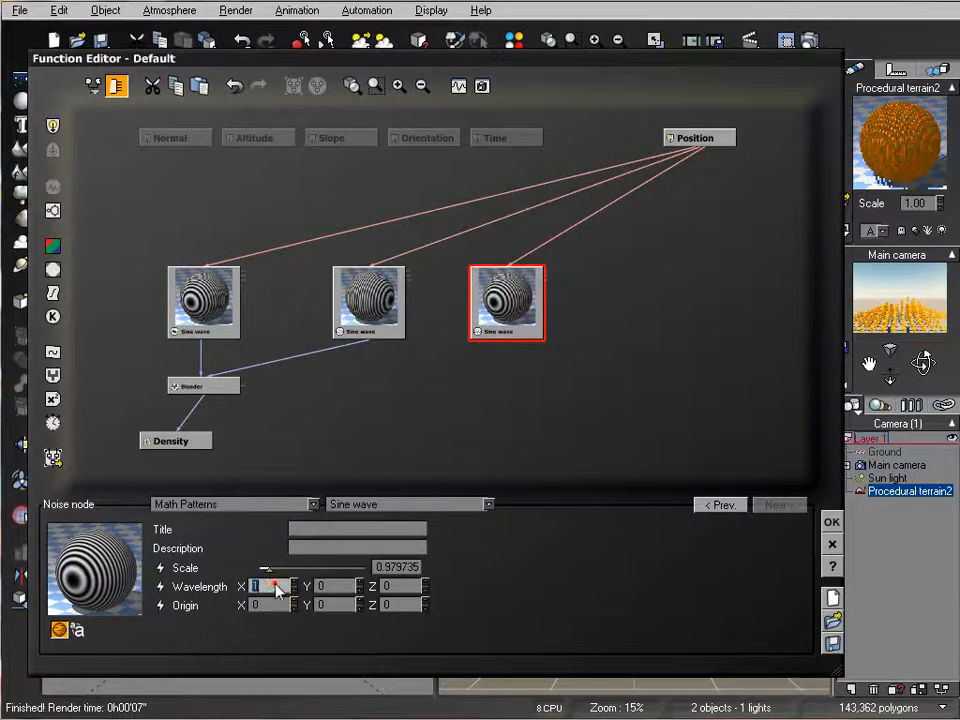
# Set the third sine wave's wavelength to X 0 and Z 1.
pyautogui.write('0')
pyautogui.press('Return')
pyautogui.click(398, 586)
pyautogui.write('1')
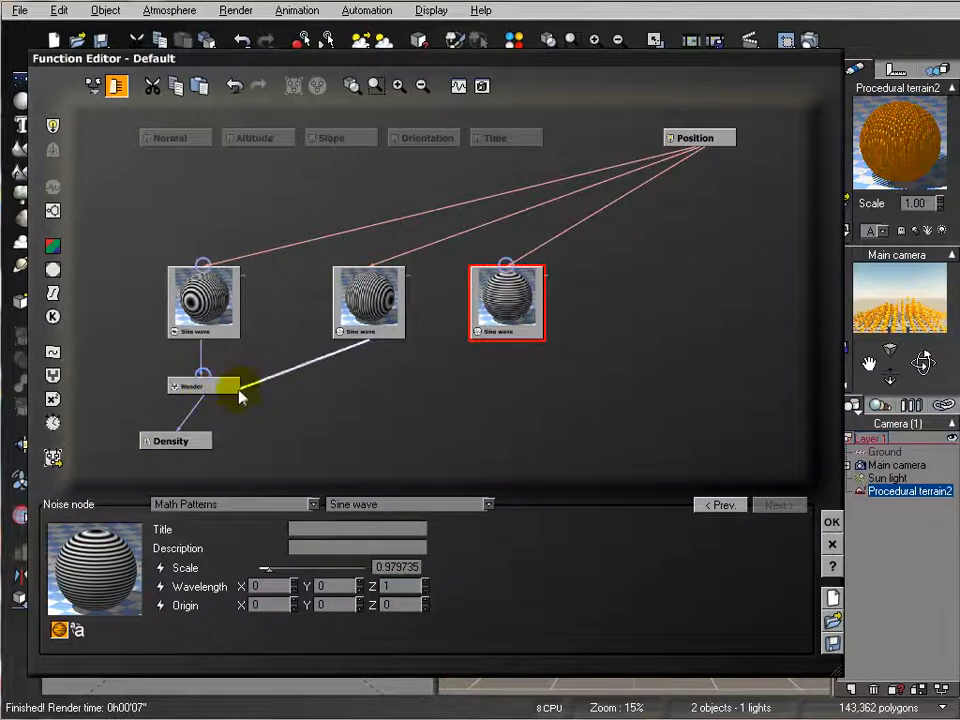
# Move the Blender node slightly away from the first sine wave and change its type to Combiner.
pyautogui.moveTo(215, 390); pyautogui.dragTo(258, 390)
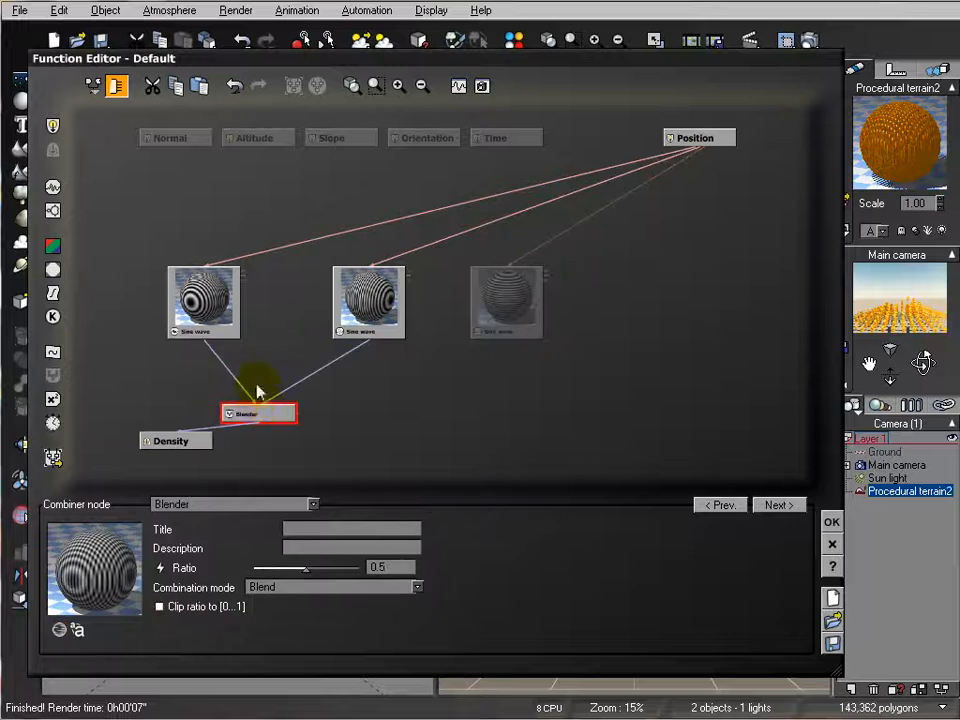
pyautogui.click(283, 505)
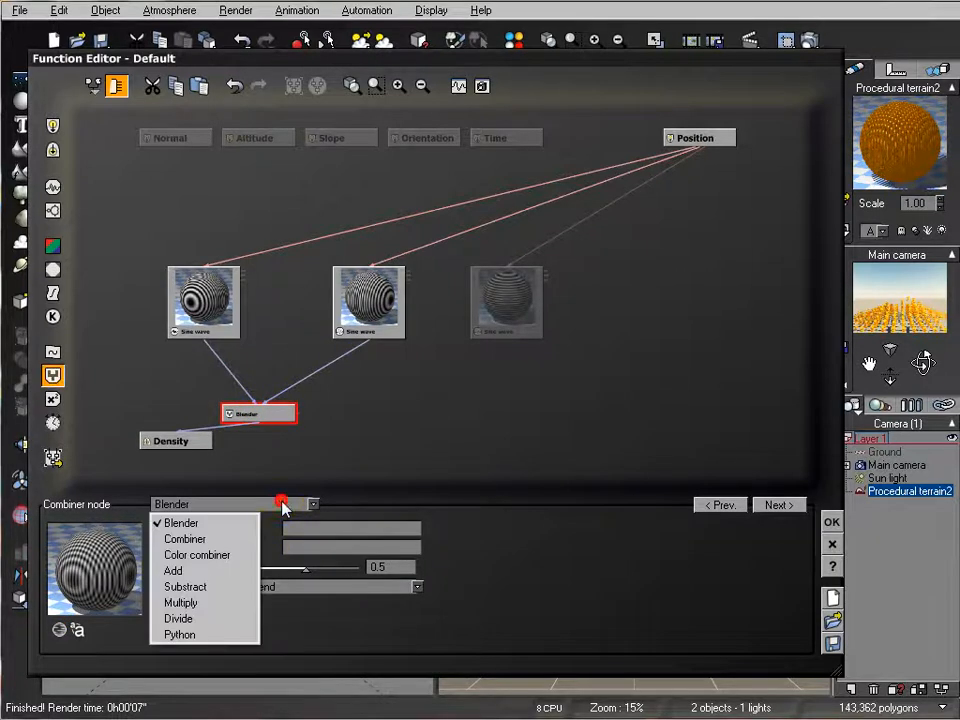
pyautogui.click(236, 539)
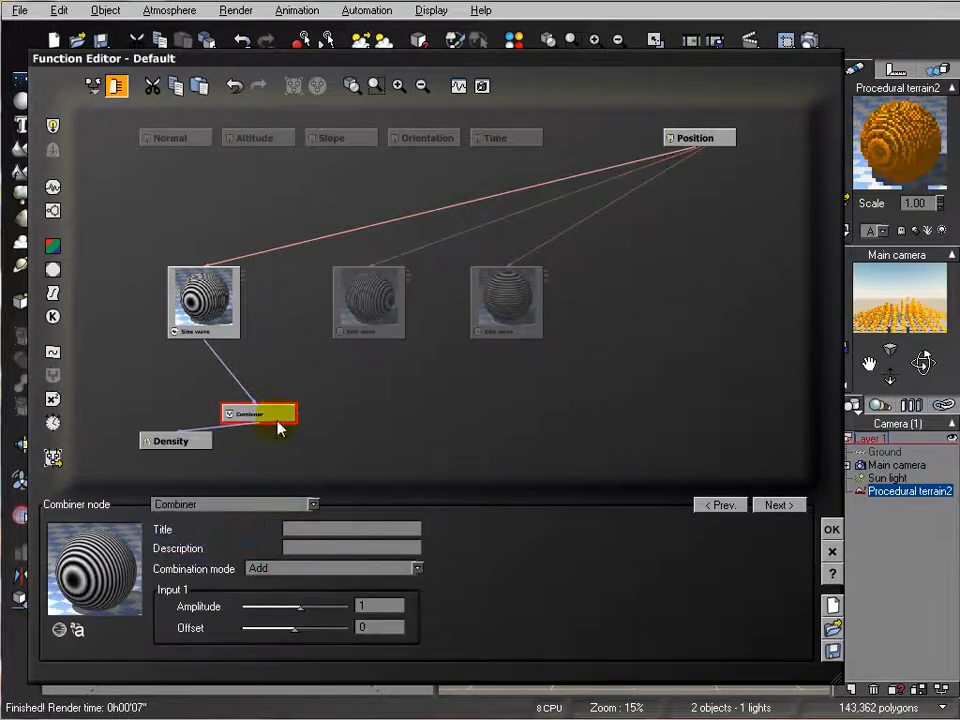
# Connect the second and third sine wave nodes to the Combiner as additional inputs.
pyautogui.moveTo(258, 402); pyautogui.dragTo(268, 396)
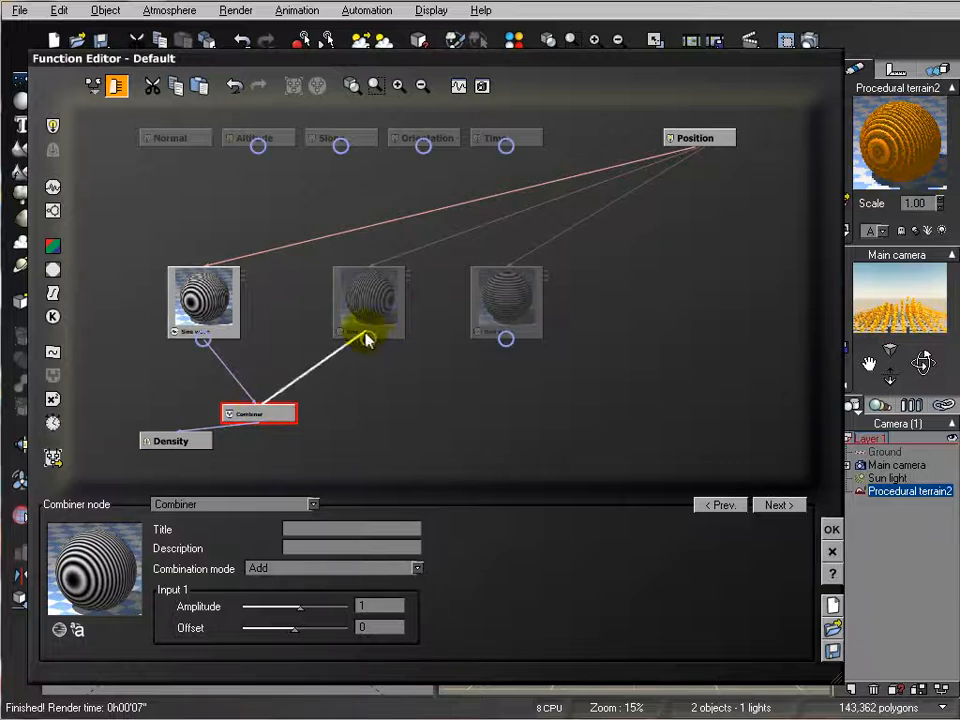
pyautogui.moveTo(366, 340); pyautogui.dragTo(368, 337)
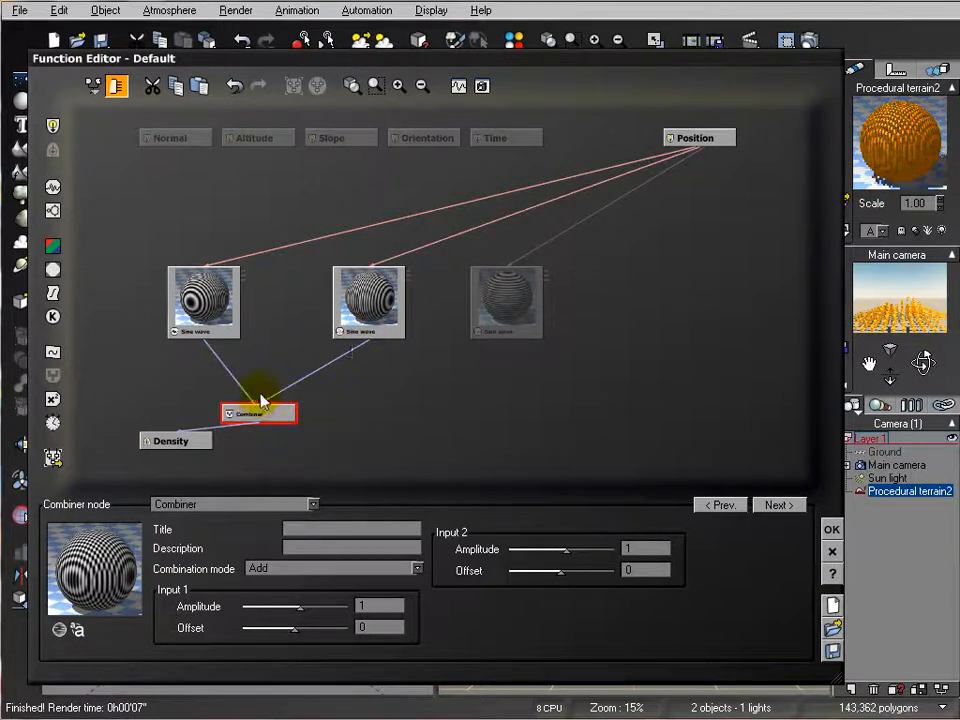
pyautogui.moveTo(257, 401); pyautogui.dragTo(511, 341)
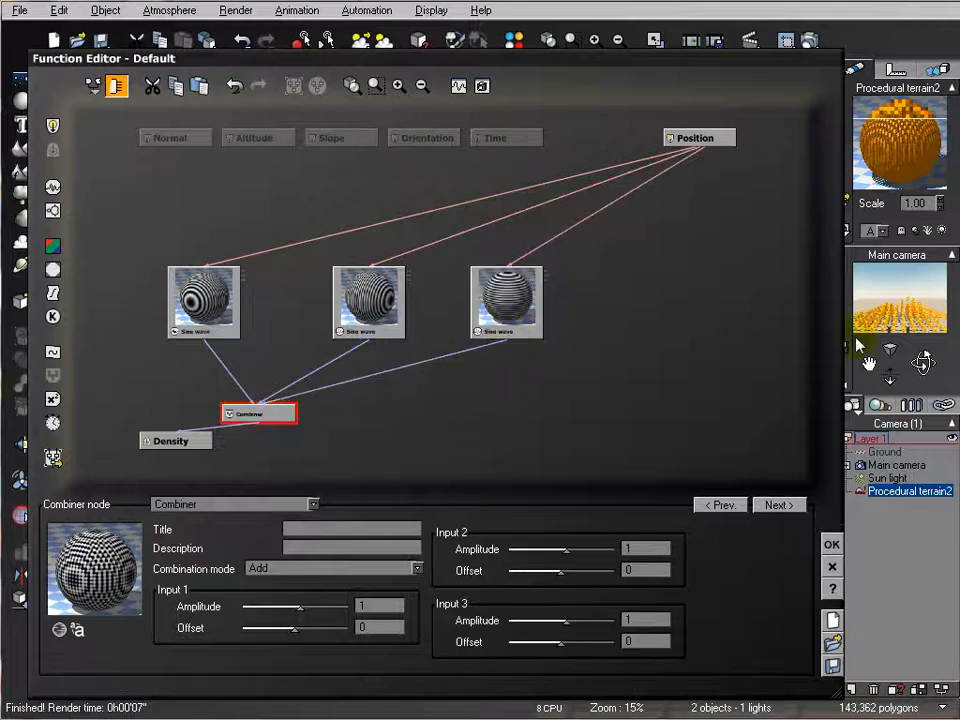
# Render the scene to examine the pattern from the three combined sine waves, and close the render.
pyautogui.click(810, 41)
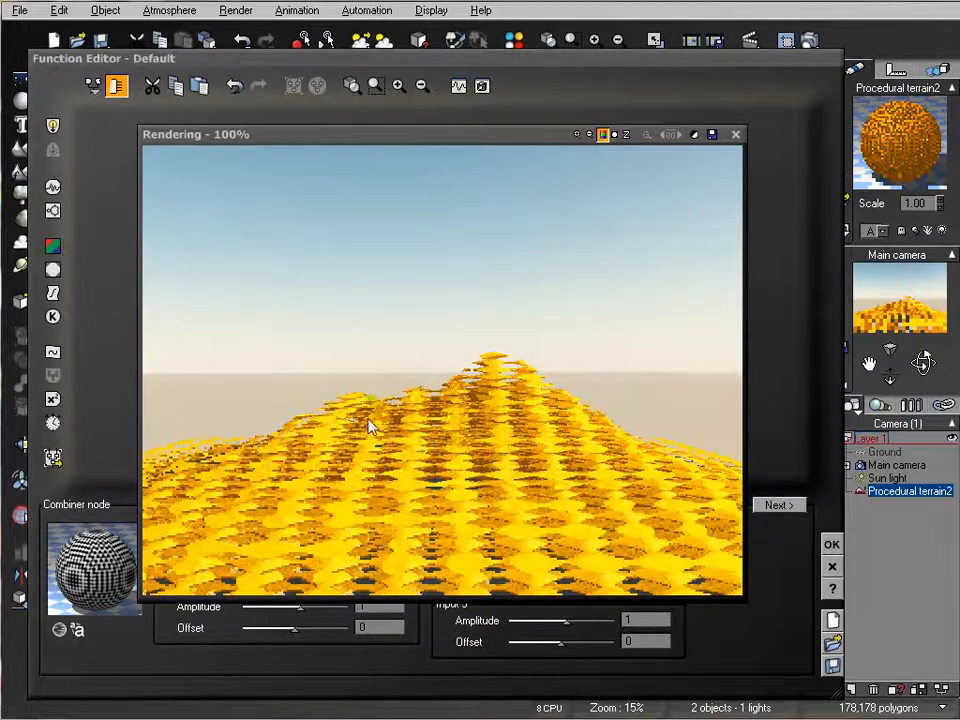
pyautogui.click(430, 363)
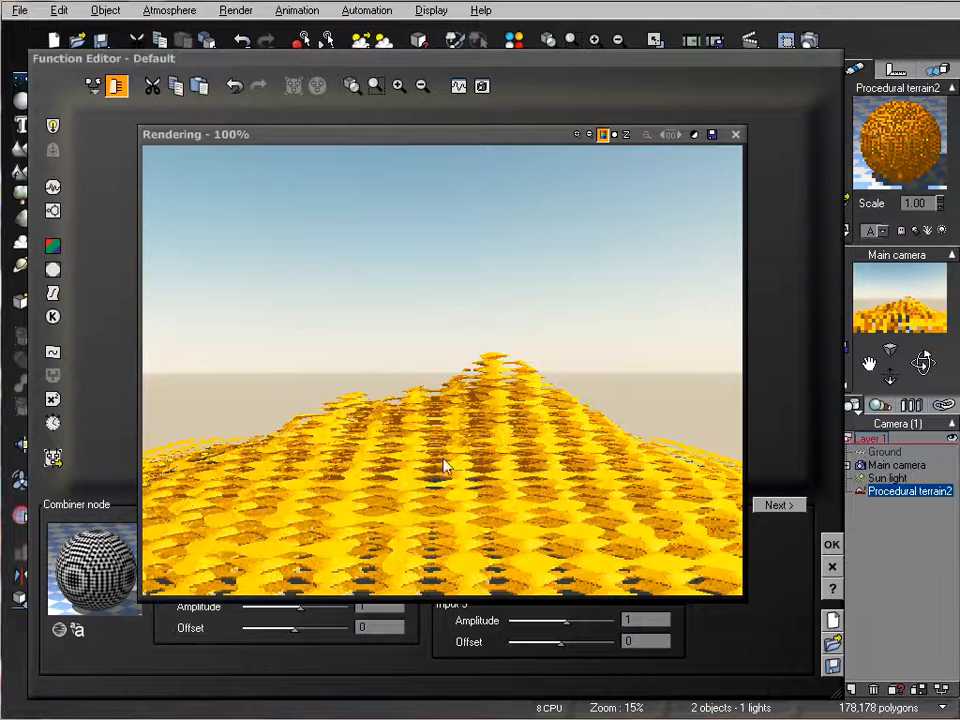
pyautogui.click(431, 380)
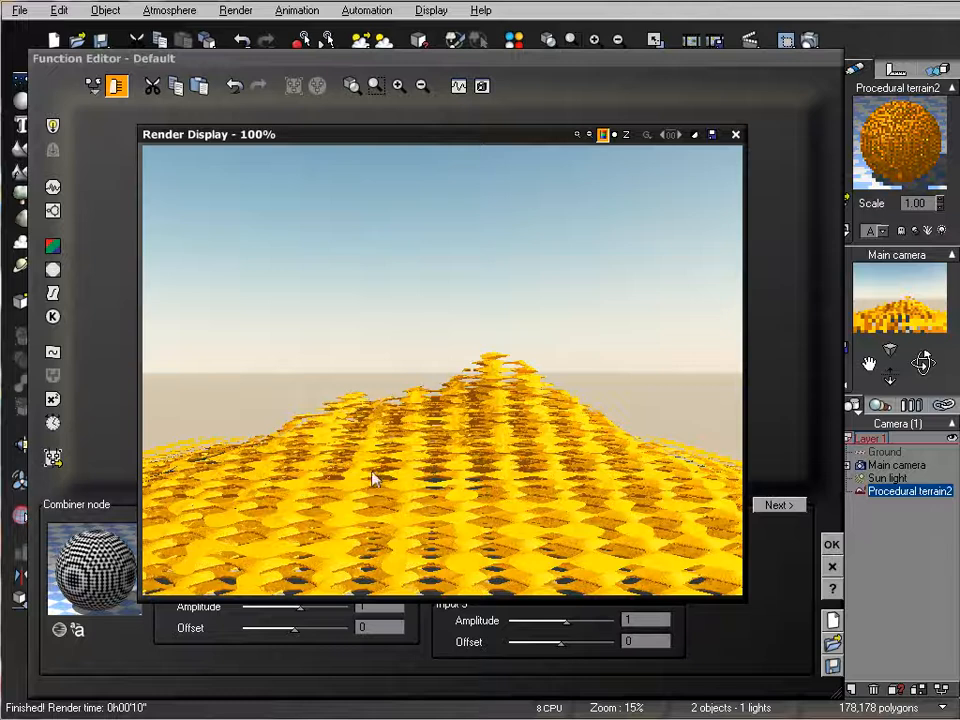
pyautogui.click(734, 136)
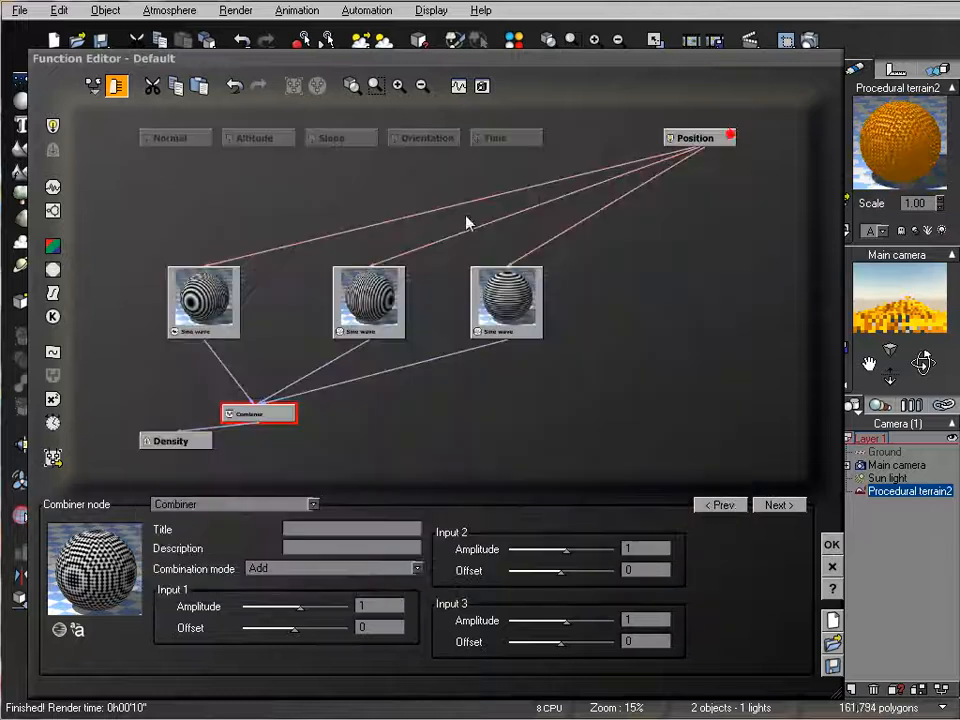
# Delete the third sine wave node and render the scene to check the two-wave pattern.
pyautogui.click(513, 306)
pyautogui.press('Delete')
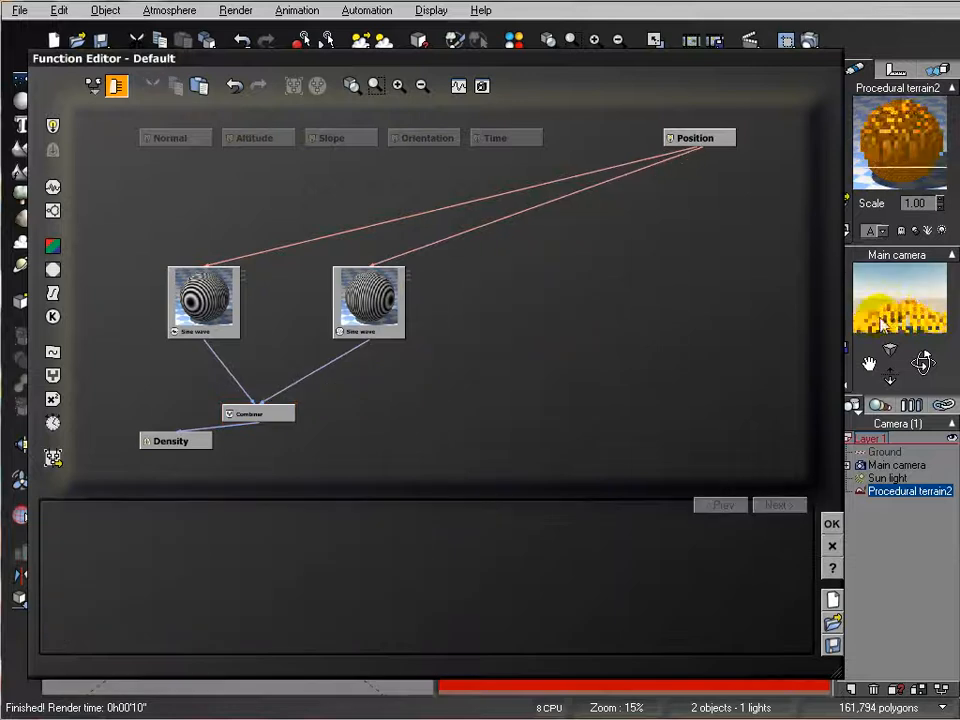
pyautogui.click(829, 32)
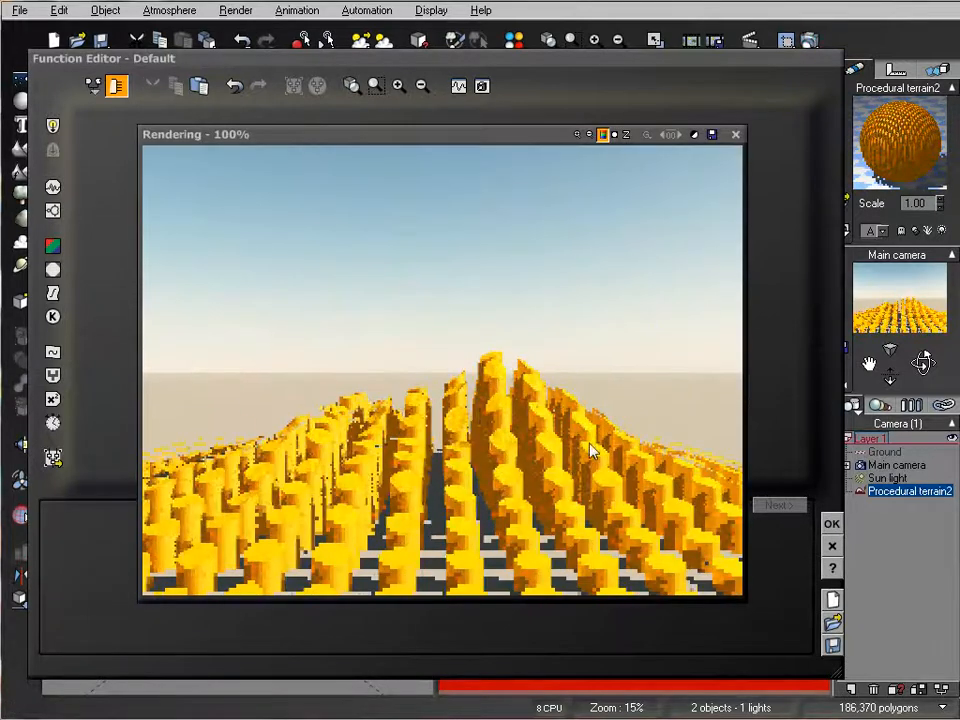
pyautogui.click(735, 135)
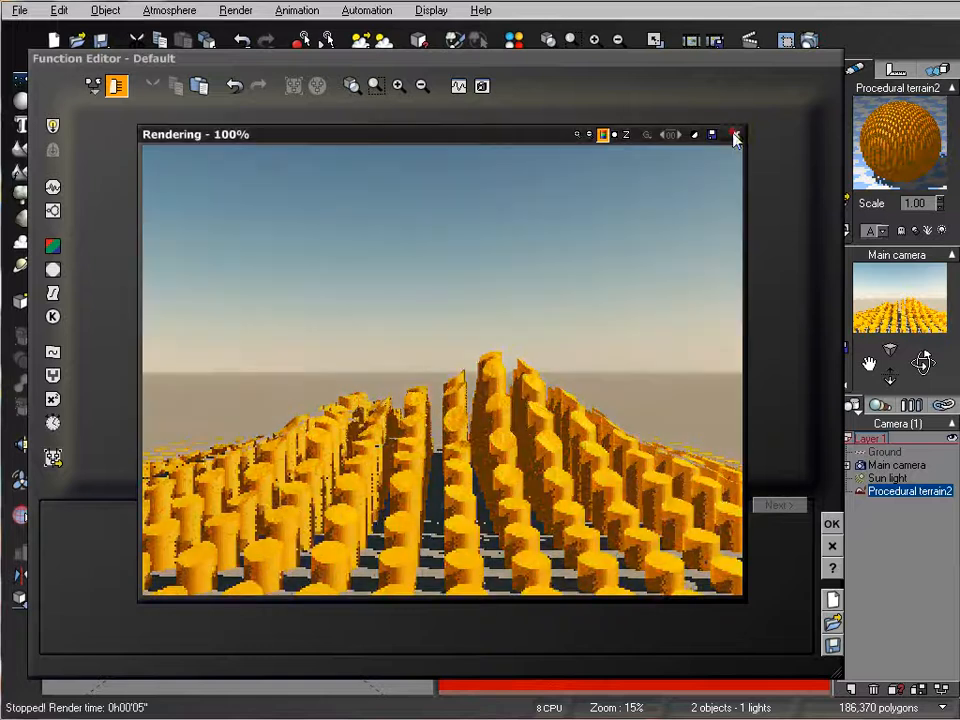
pyautogui.click(735, 135)
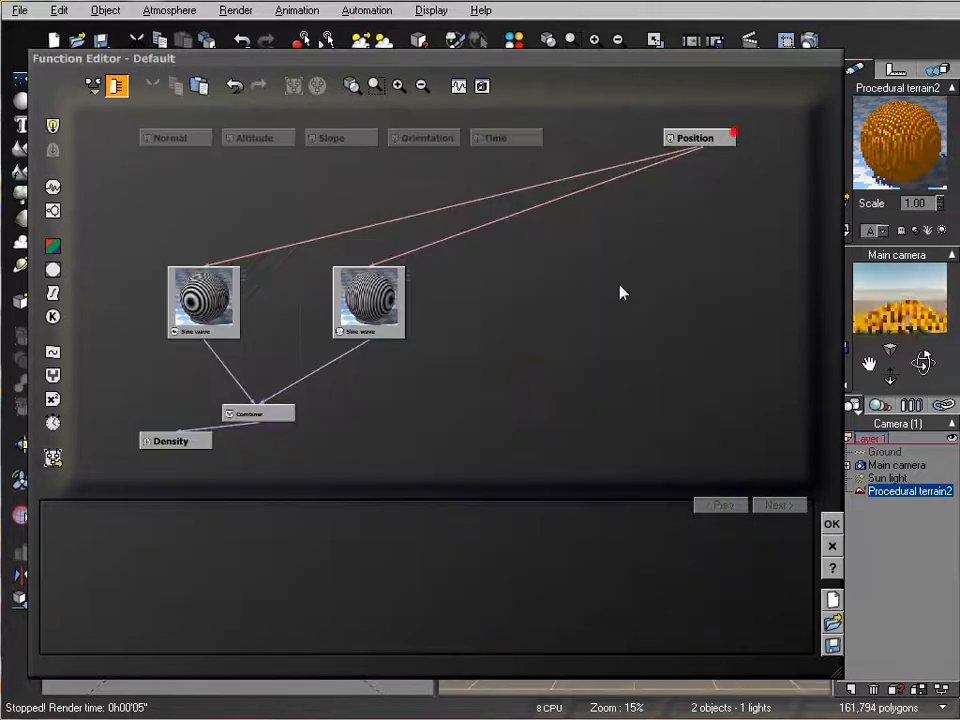
# Accept the density function, set the material's scale to 0.30, test-render the terrain and accept the material.
pyautogui.click(831, 523)
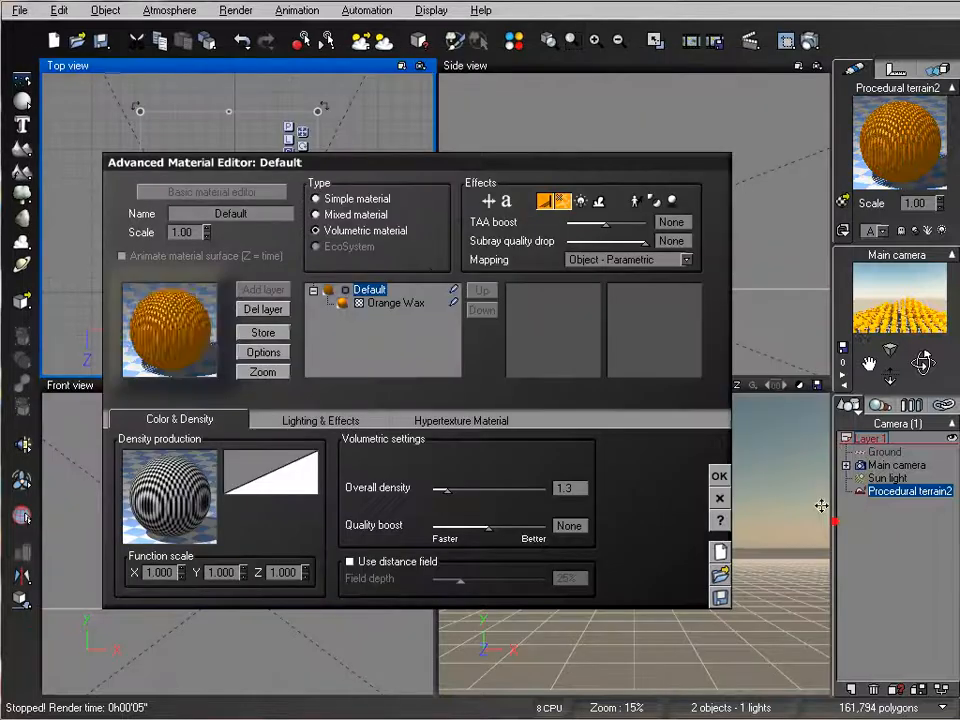
pyautogui.click(206, 234)
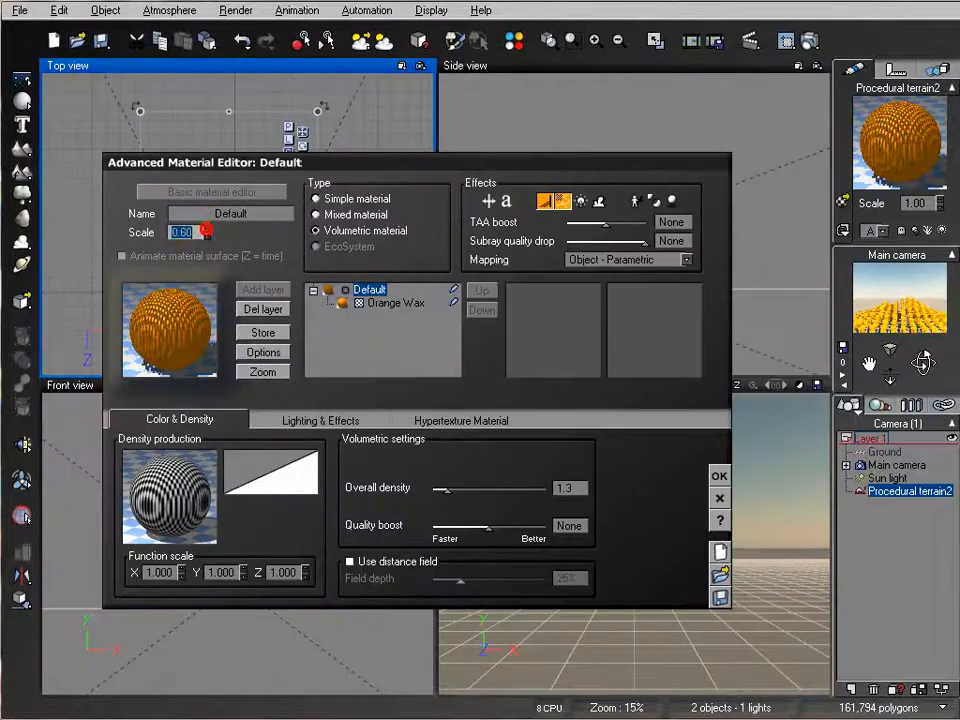
pyautogui.click(812, 40)
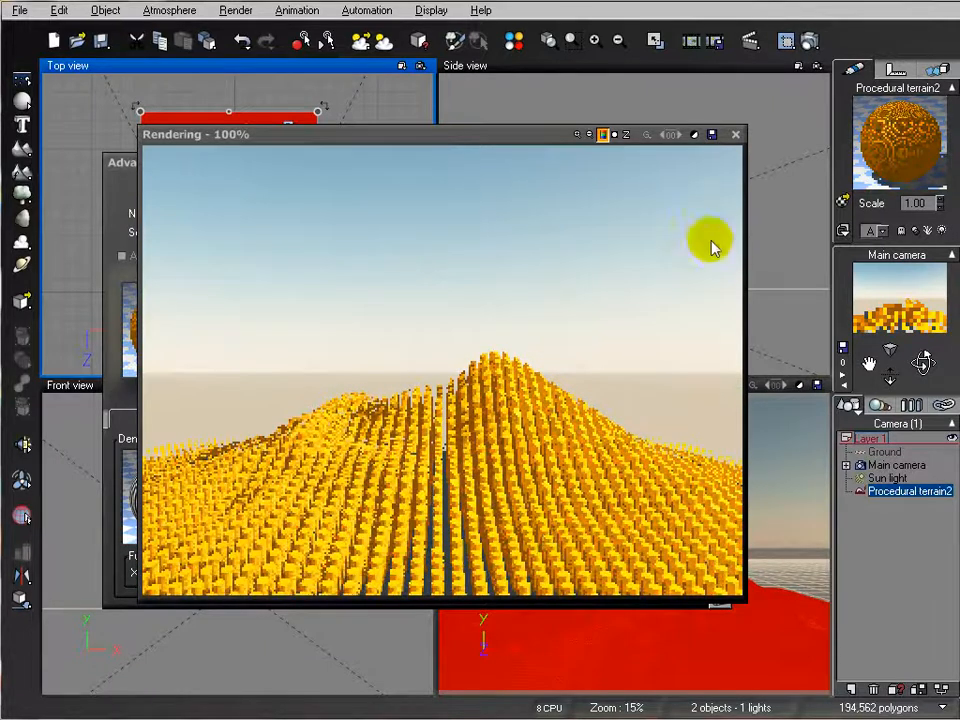
pyautogui.click(736, 134)
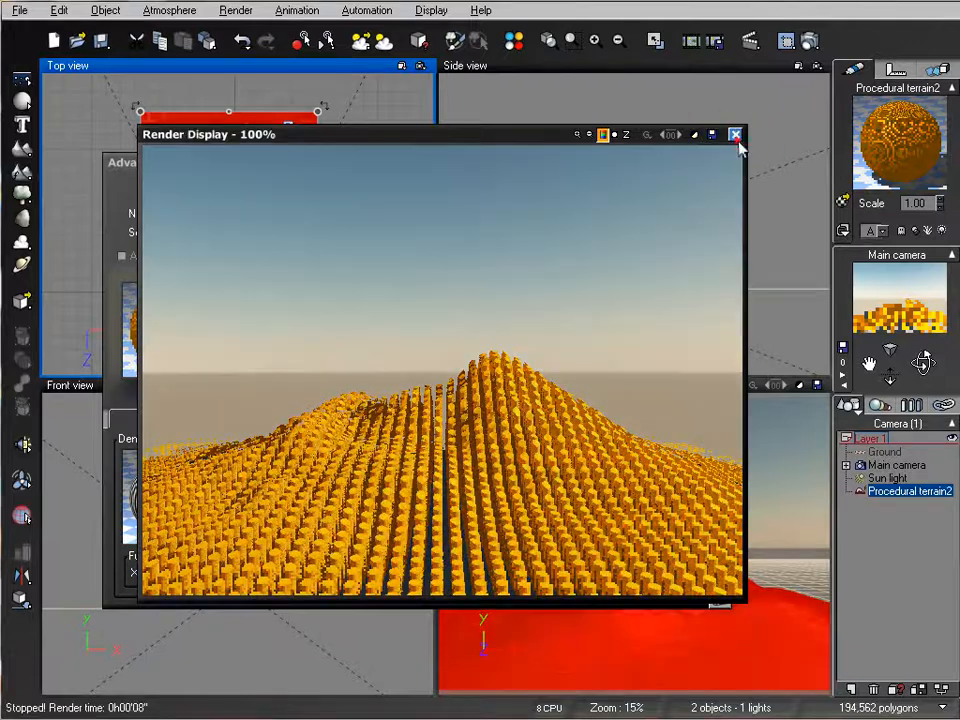
pyautogui.click(736, 134)
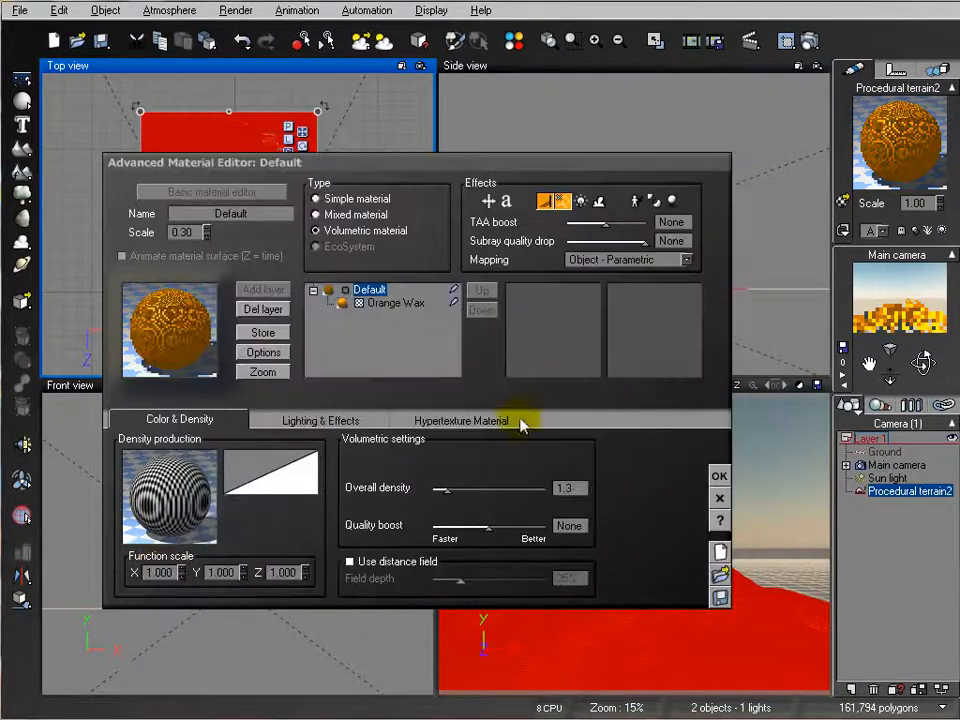
pyautogui.click(720, 477)
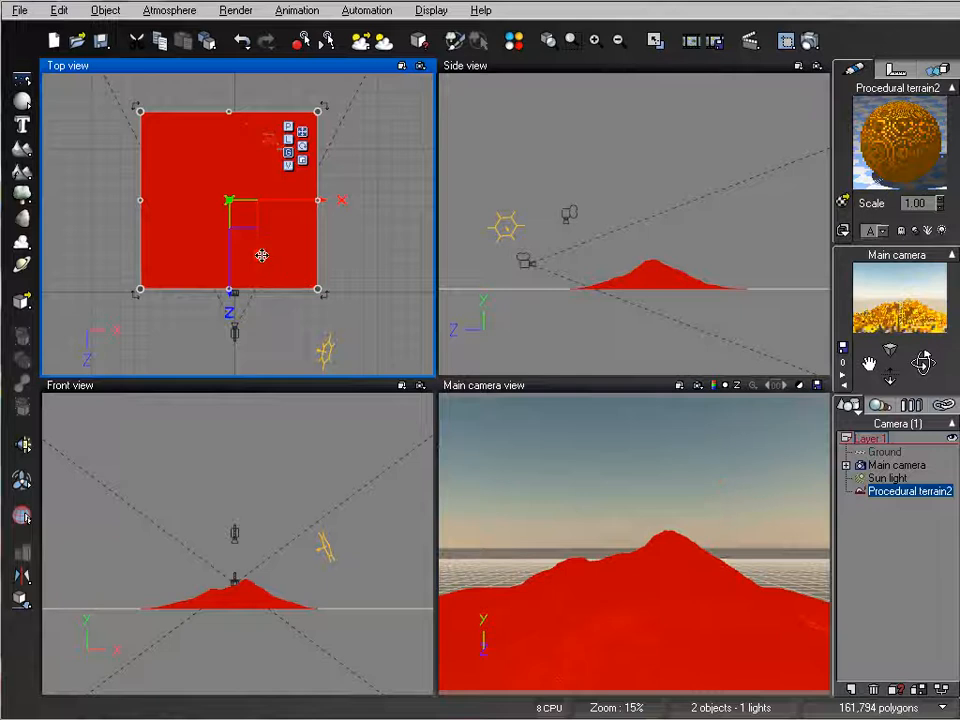
# Open the procedural terrain for editing and open its altitude production function.
pyautogui.scroll(-5, 262, 258)
pyautogui.moveTo(250, 205)
pyautogui.mouseDown()
pyautogui.moveTo(285, 168)
pyautogui.moveTo(242, 202)
pyautogui.mouseUp()
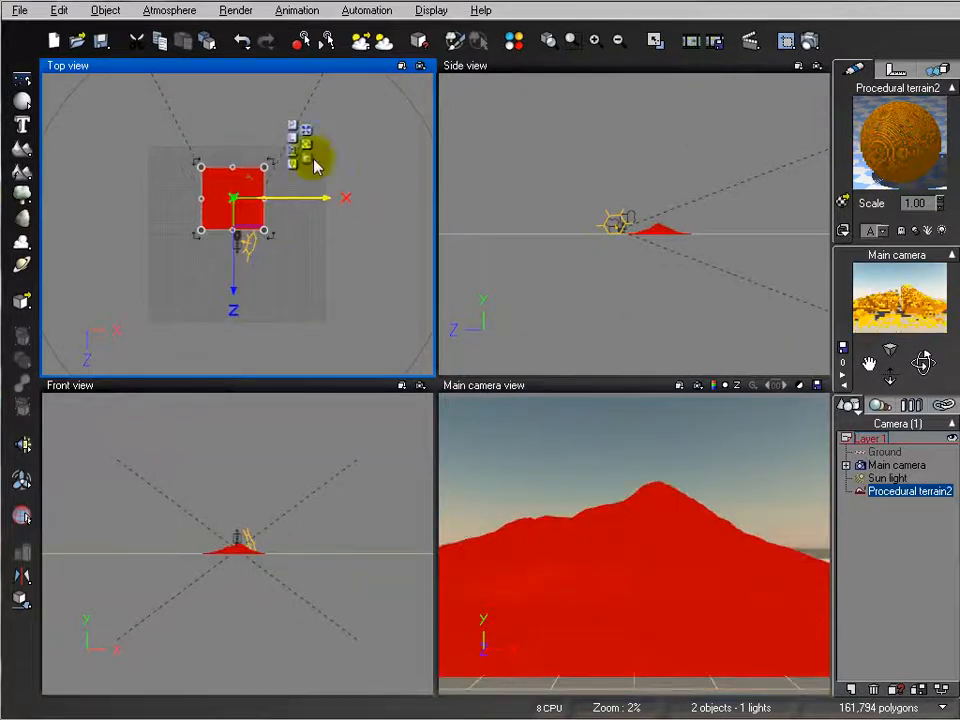
pyautogui.rightClick(221, 189)
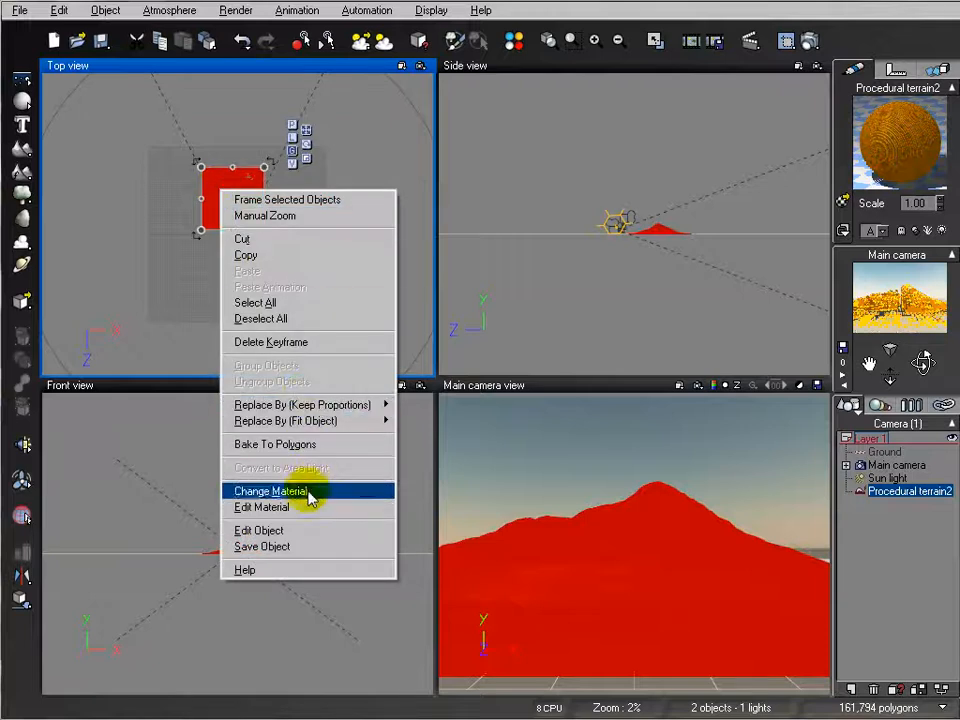
pyautogui.click(314, 537)
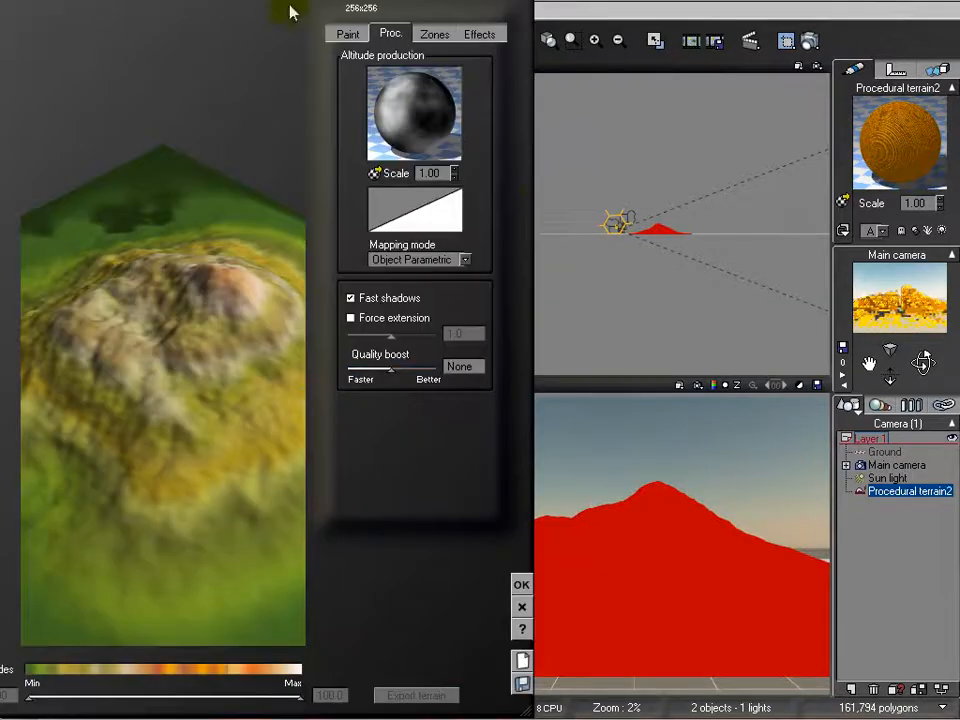
pyautogui.rightClick(422, 134)
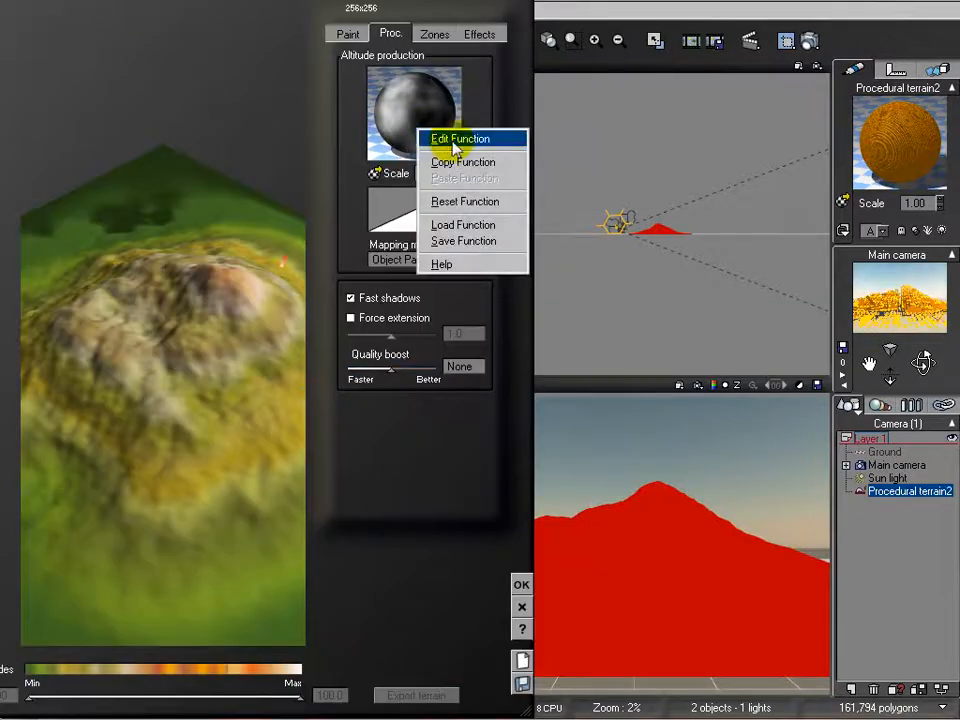
pyautogui.click(455, 140)
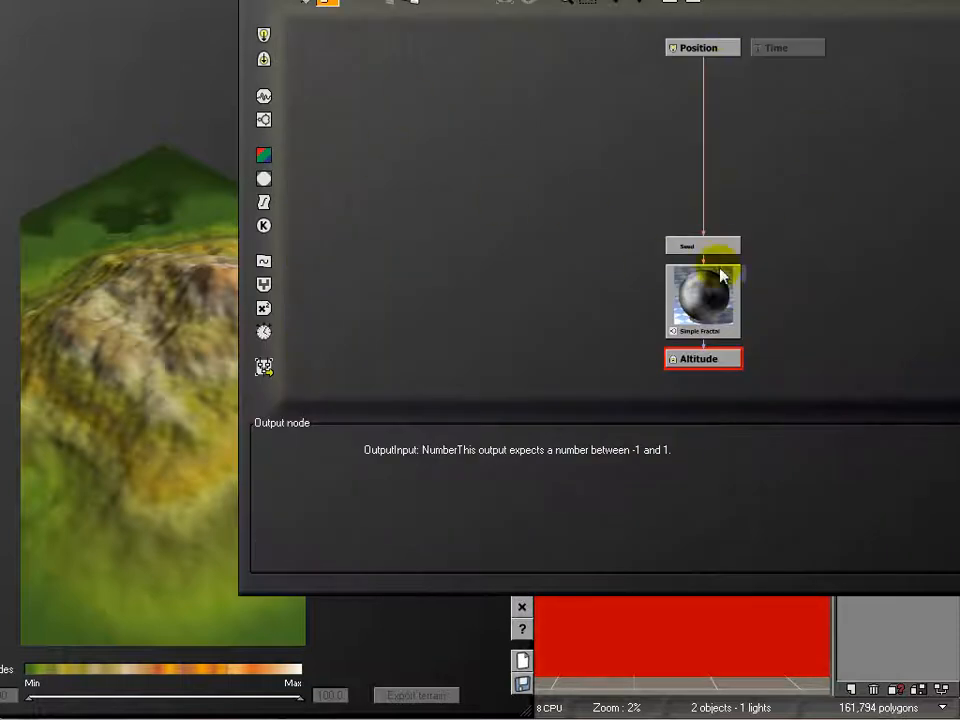
# Change the Simple Fractal node feeding Altitude to the Open Ocean fractal.
pyautogui.click(708, 308)
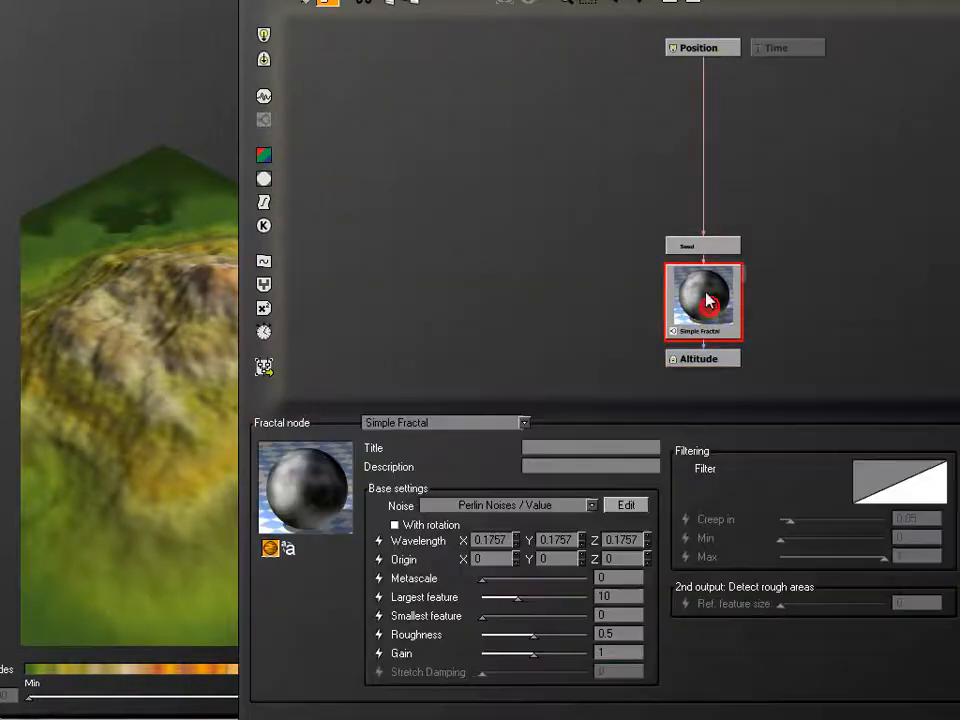
pyautogui.click(496, 424)
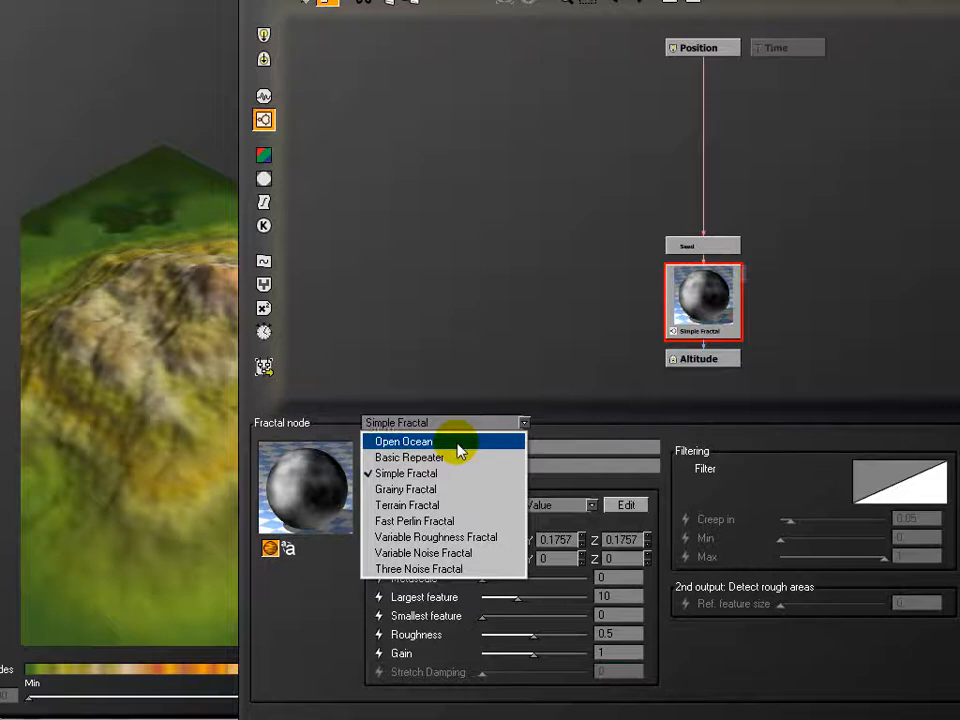
pyautogui.click(458, 442)
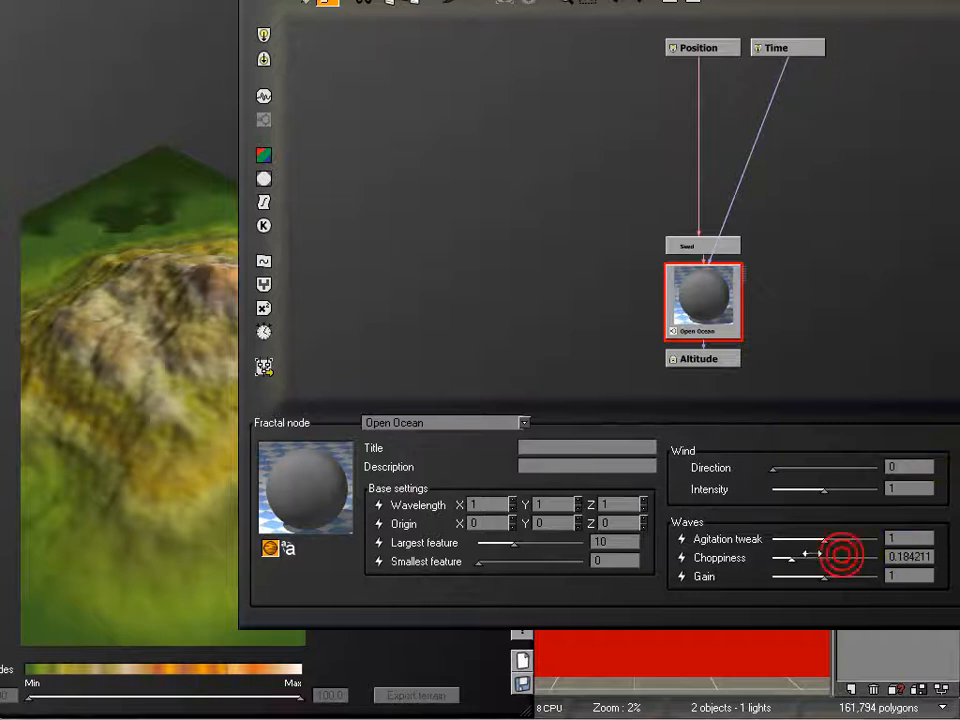
# Set the Open Ocean's agitation tweak to about 0.84, choppiness to about 0.18 and gain to about 0.55, and accept the terrain edits.
pyautogui.moveTo(80, 105); pyautogui.dragTo(78, 235)
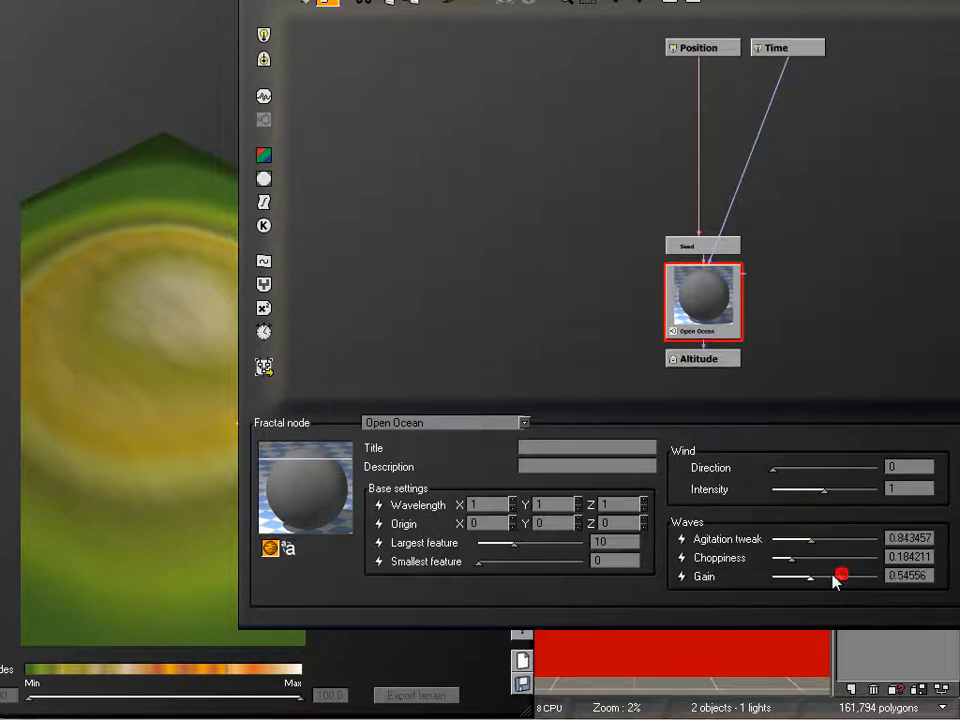
pyautogui.click(189, 117)
pyautogui.click(956, 100)
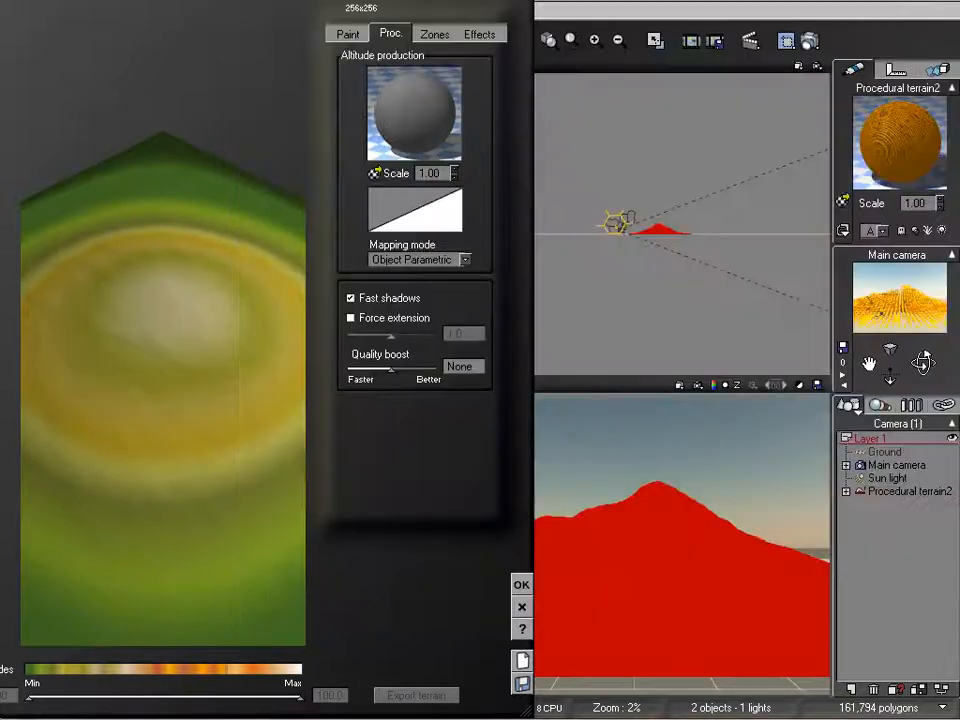
pyautogui.click(521, 585)
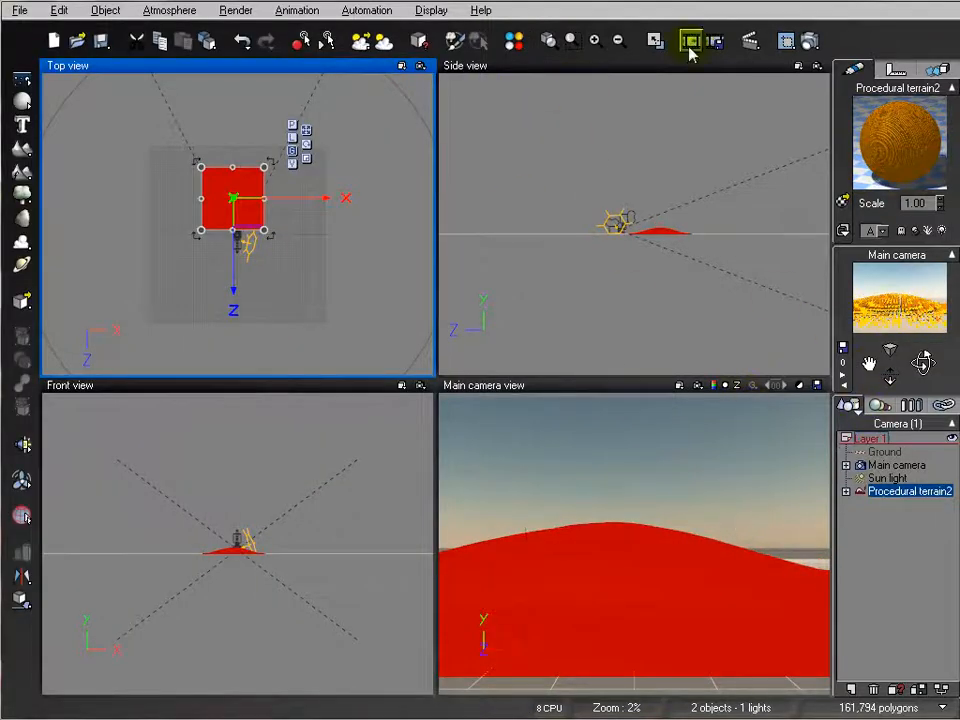
# Show the animation timeline, dismissing the wizard, and add a keyframe to all properties of the main camera at 0 seconds.
pyautogui.click(751, 41)
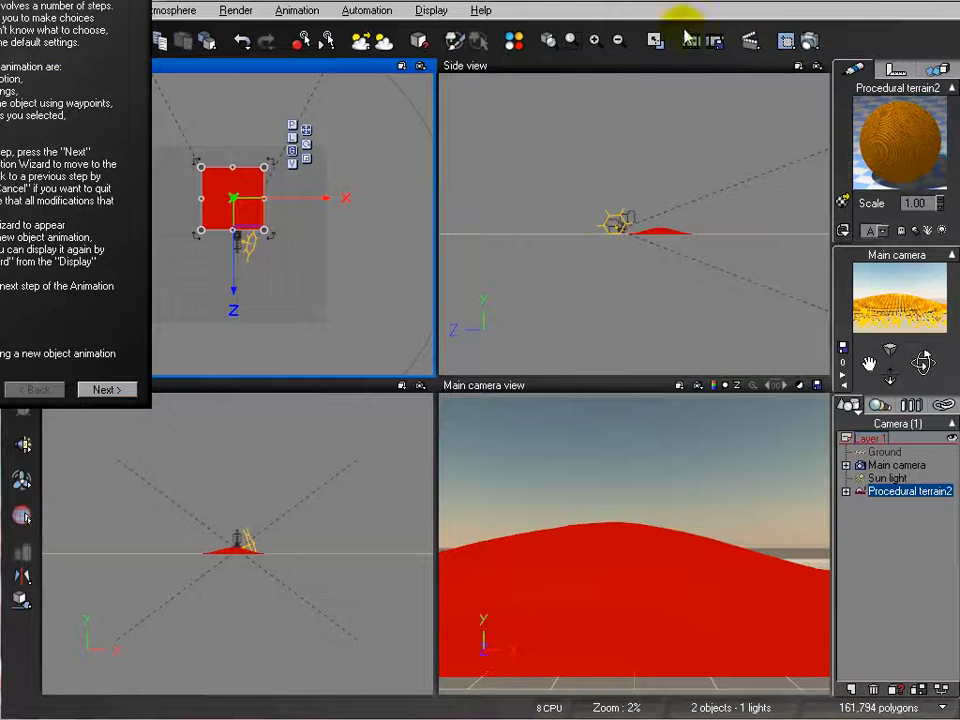
pyautogui.press('Escape')
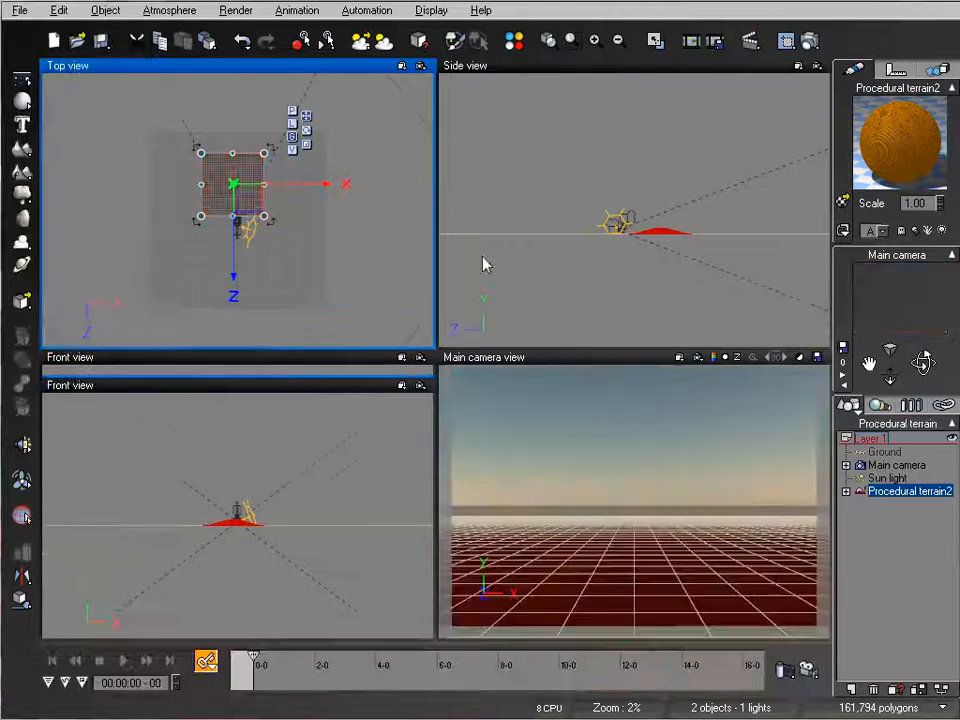
pyautogui.click(897, 465)
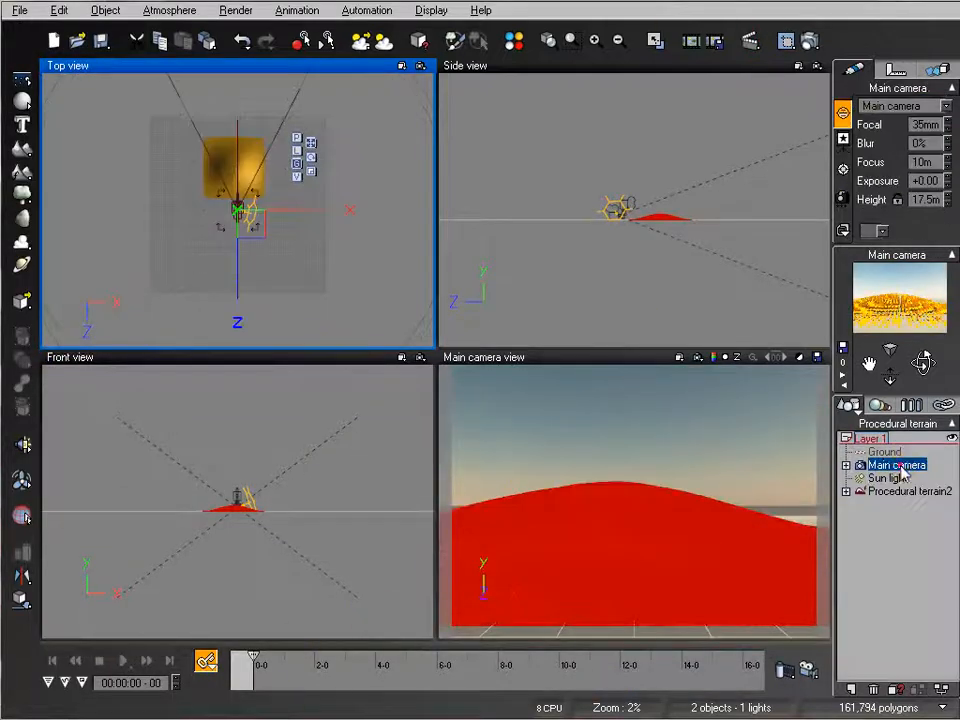
pyautogui.click(203, 663)
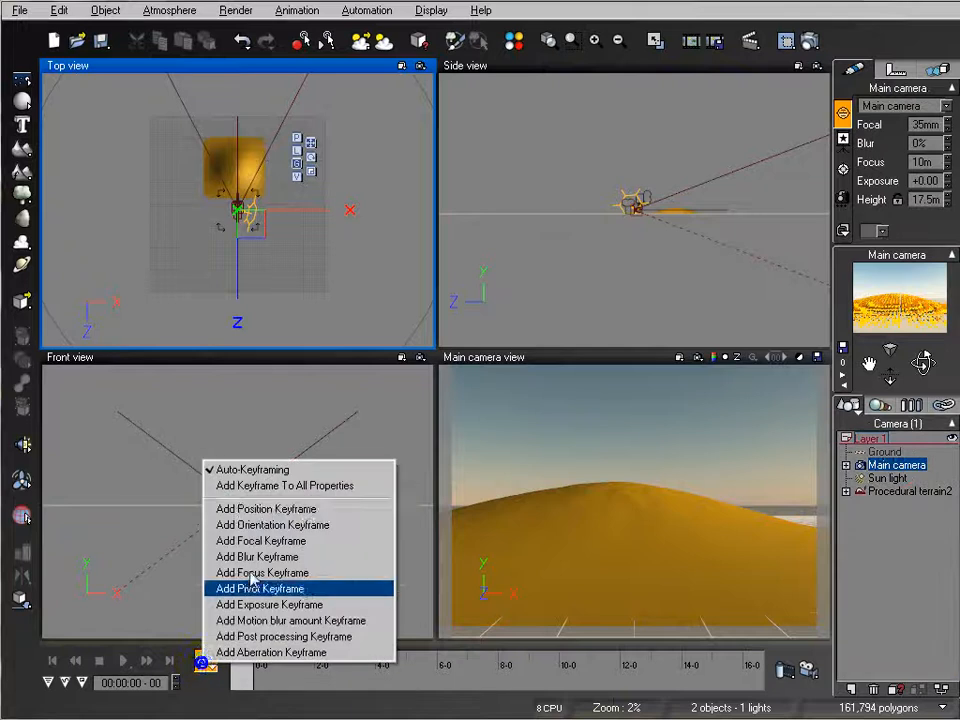
pyautogui.click(270, 485)
# Move to about 10 seconds on the timeline and add a keyframe to all properties of the main camera.
pyautogui.moveTo(255, 657); pyautogui.dragTo(564, 655)
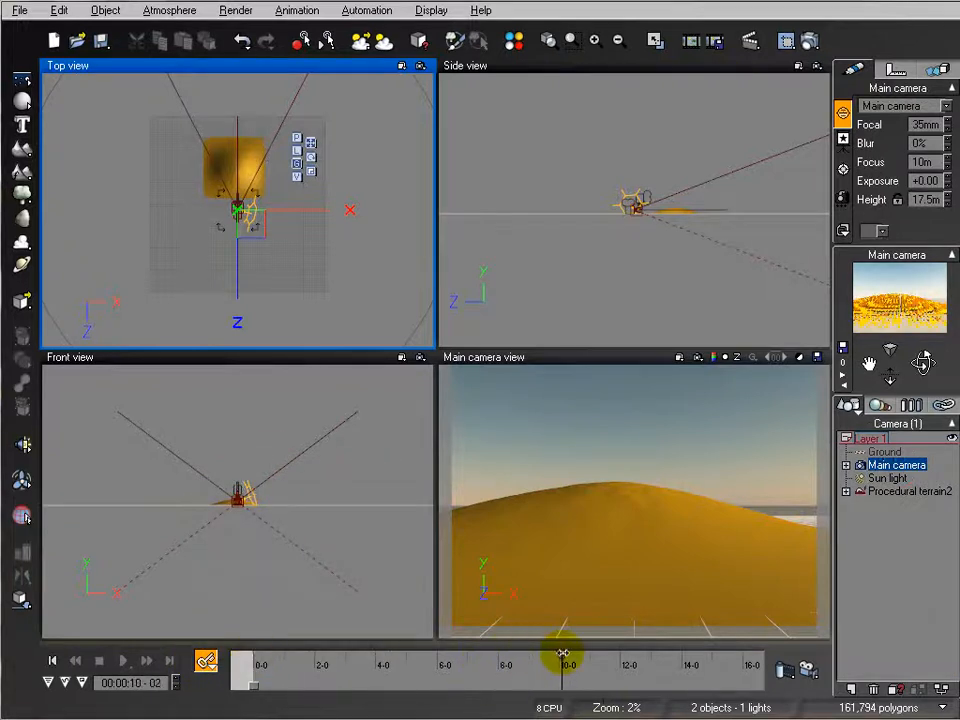
pyautogui.click(205, 663)
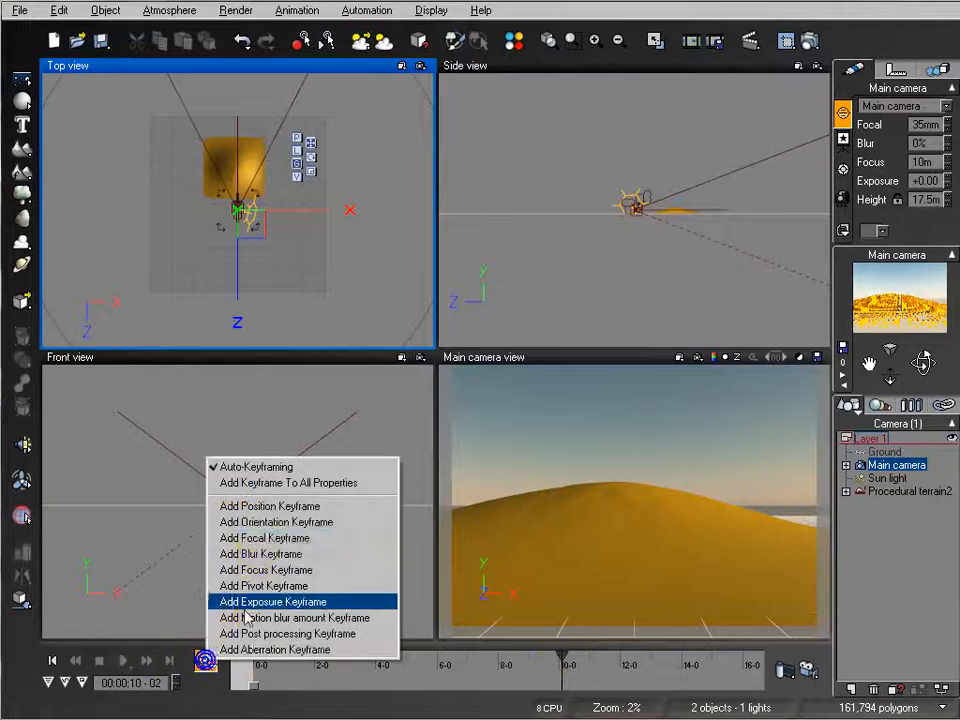
pyautogui.click(268, 485)
pyautogui.click(270, 485)
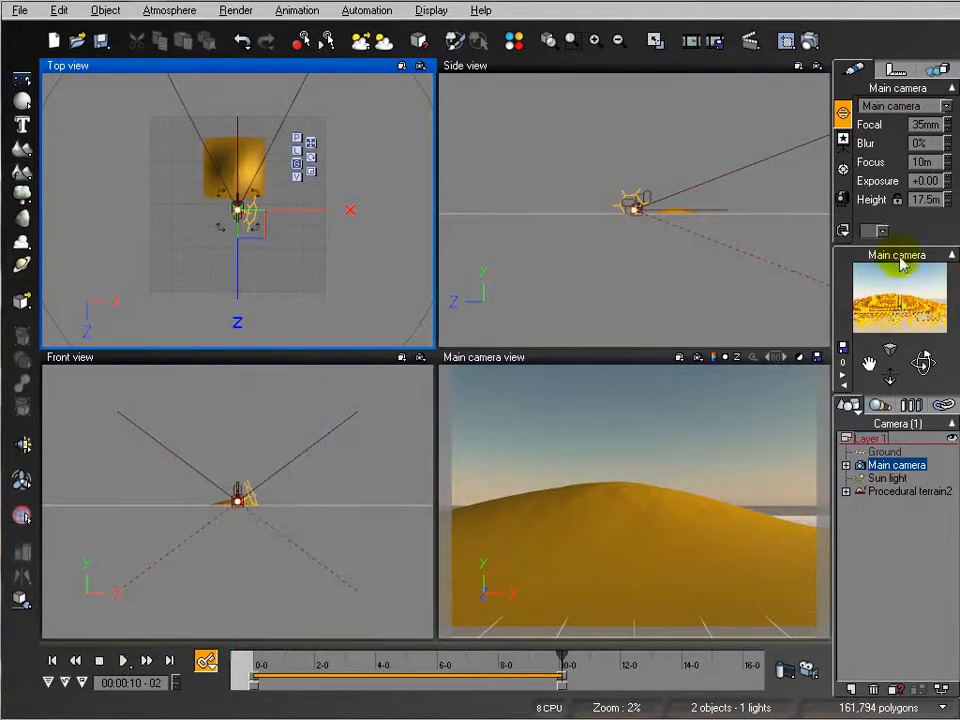
# Move the timeline to 00:00:01-21 and open the procedural terrain's altitude production function for editing.
pyautogui.moveTo(565, 657); pyautogui.dragTo(312, 656)
pyautogui.click(598, 360)
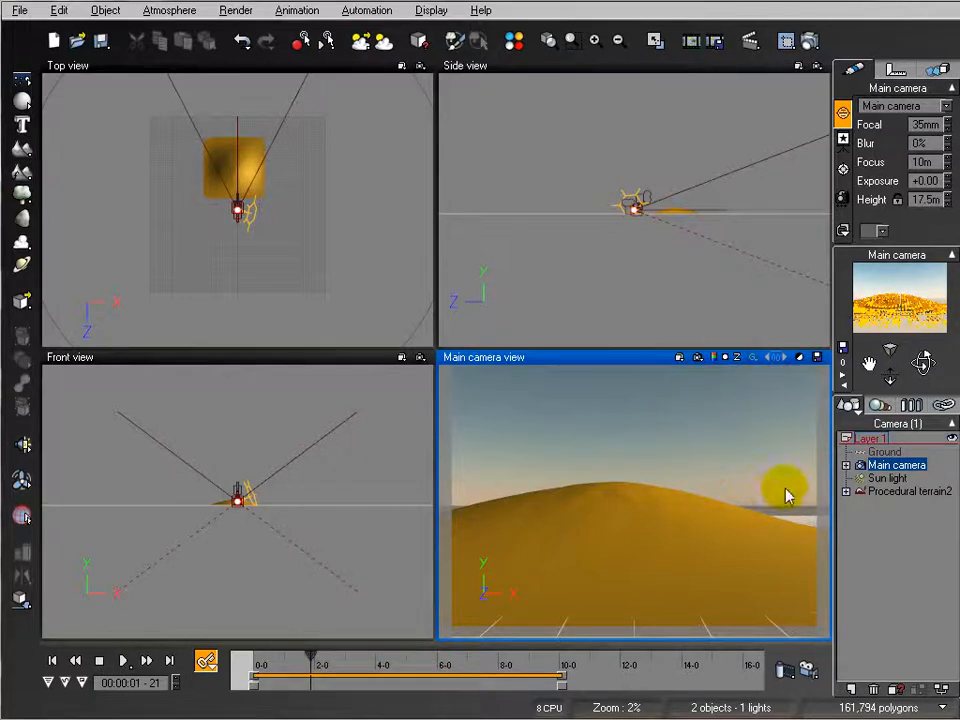
pyautogui.click(250, 165)
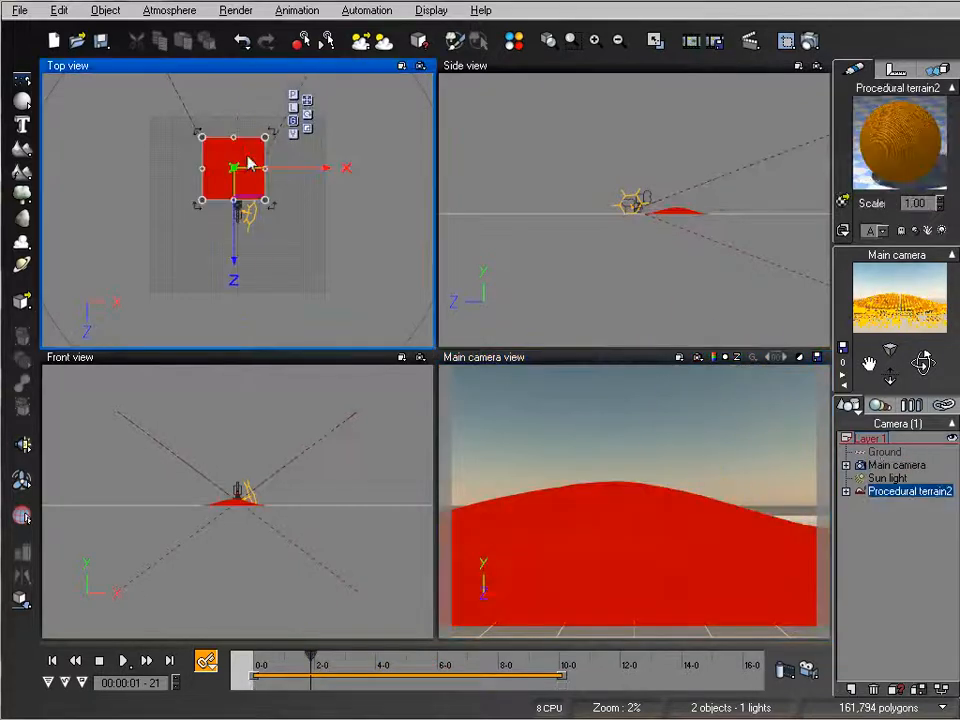
pyautogui.rightClick(249, 158)
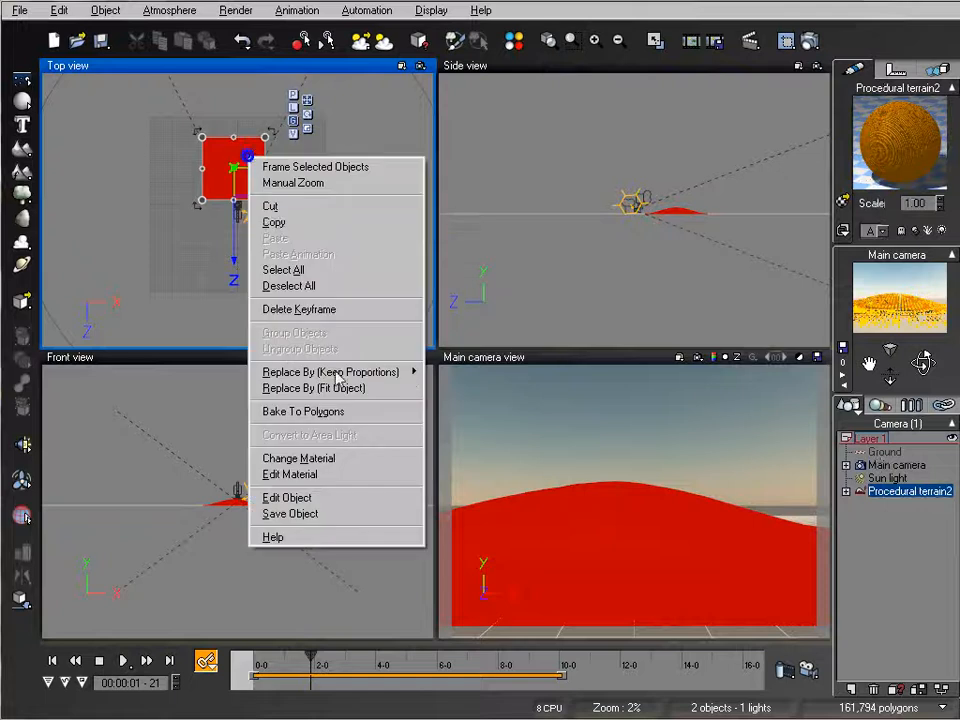
pyautogui.click(338, 499)
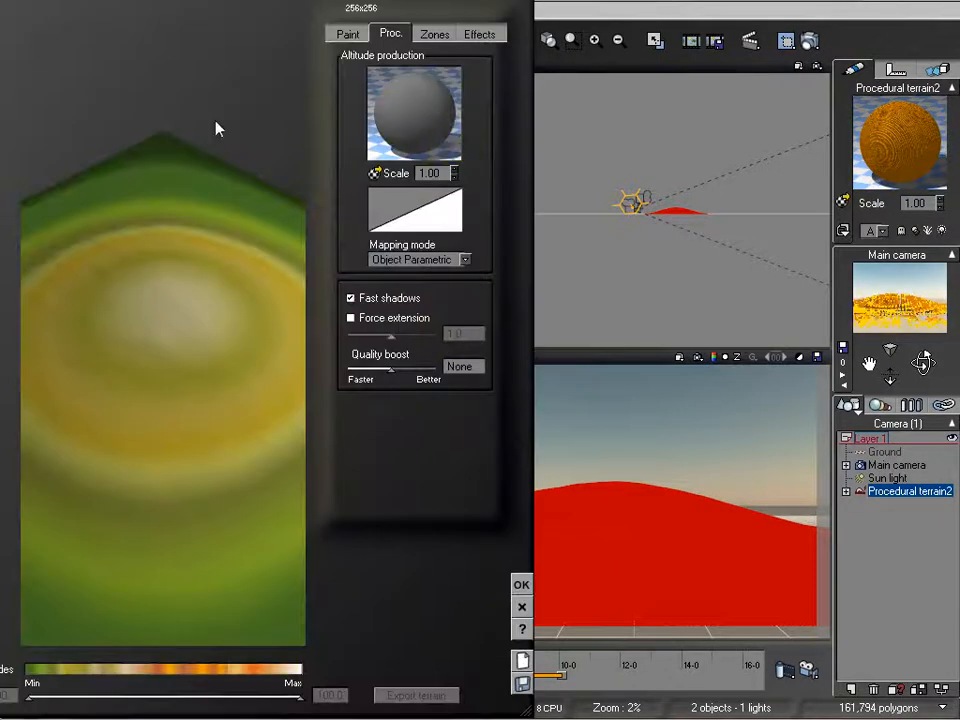
pyautogui.moveTo(176, 381); pyautogui.dragTo(118, 225)
pyautogui.rightClick(420, 122)
pyautogui.click(455, 125)
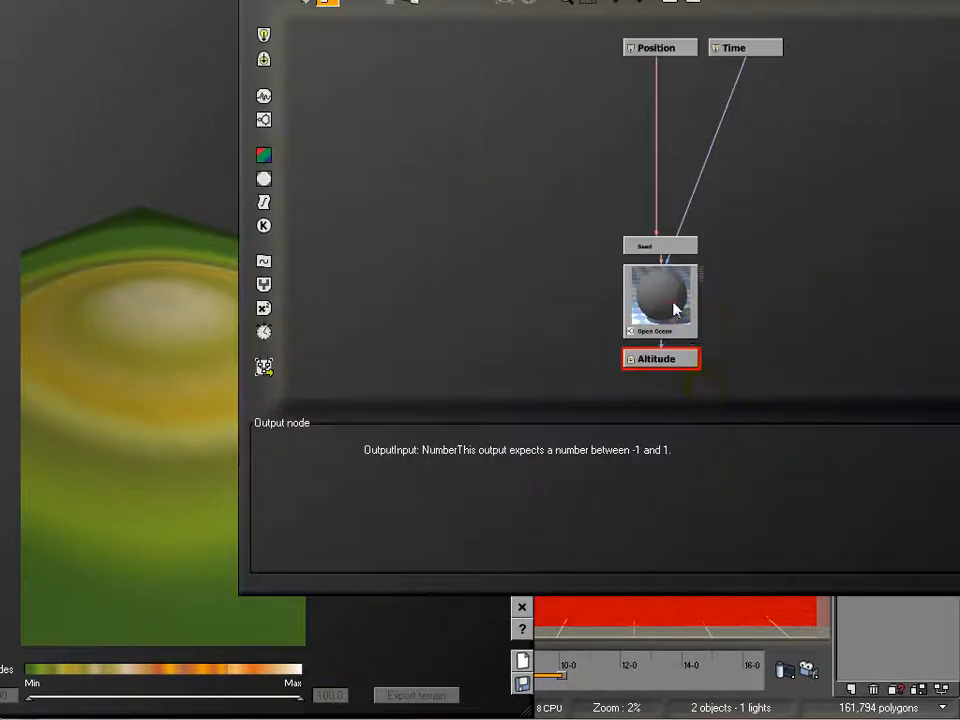
# Set the Open Ocean's wind direction to about 56.84, intensity 1.25, agitation tweak 1.59, choppiness 0.32 and gain 1.83, and accept the terrain edits.
pyautogui.click(675, 310)
pyautogui.moveTo(812, 556); pyautogui.dragTo(838, 578)
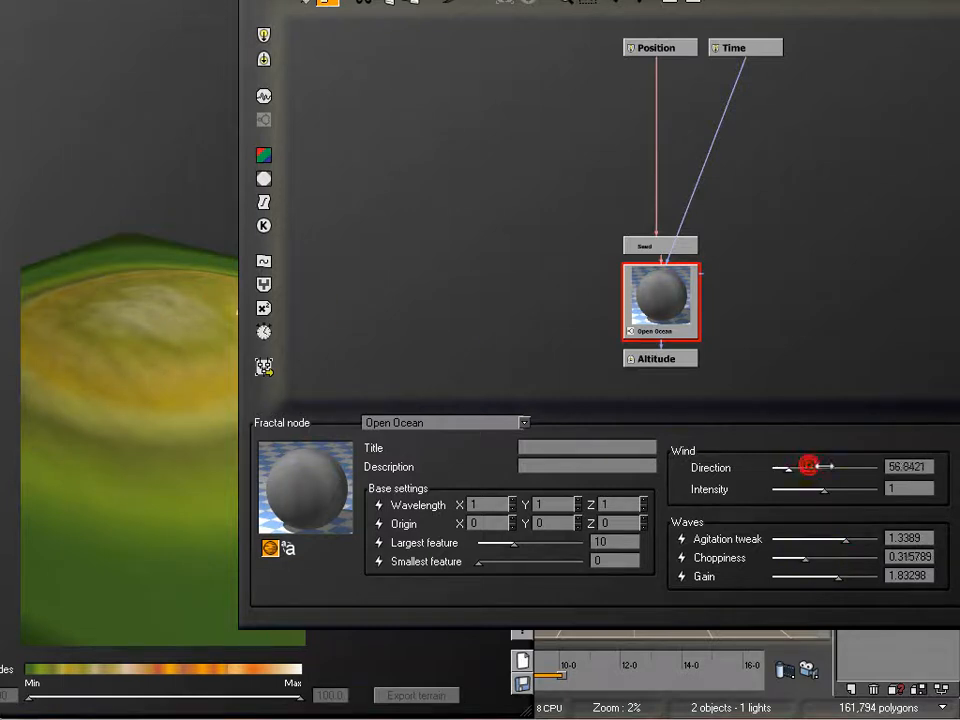
pyautogui.moveTo(830, 488); pyautogui.dragTo(837, 489)
pyautogui.moveTo(140, 183); pyautogui.dragTo(91, 302)
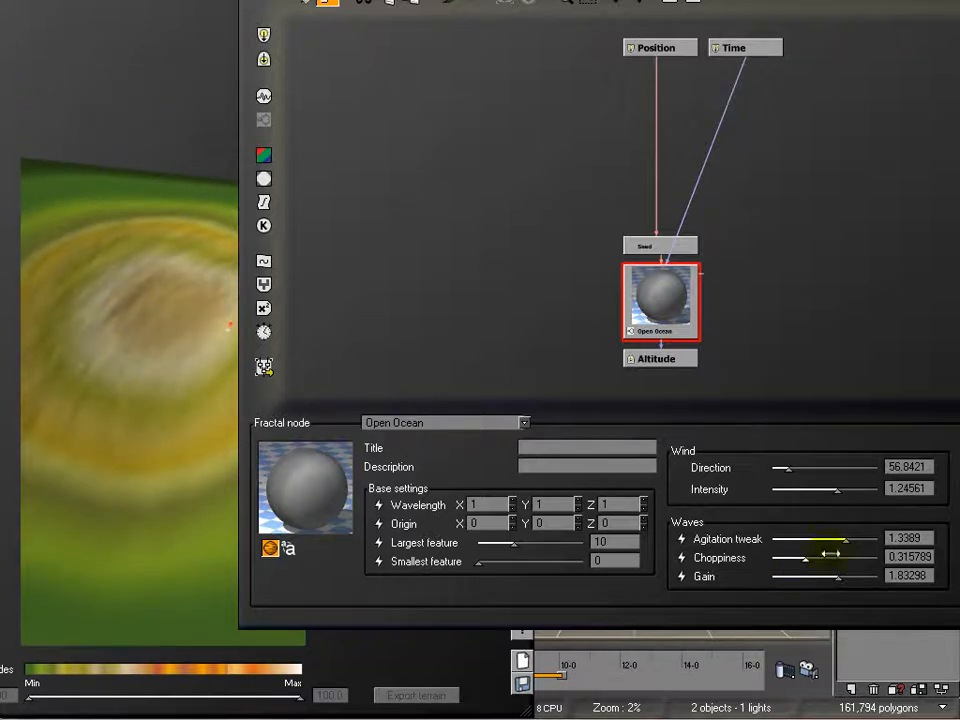
pyautogui.moveTo(843, 537); pyautogui.dragTo(858, 538)
pyautogui.moveTo(155, 100); pyautogui.dragTo(152, 205)
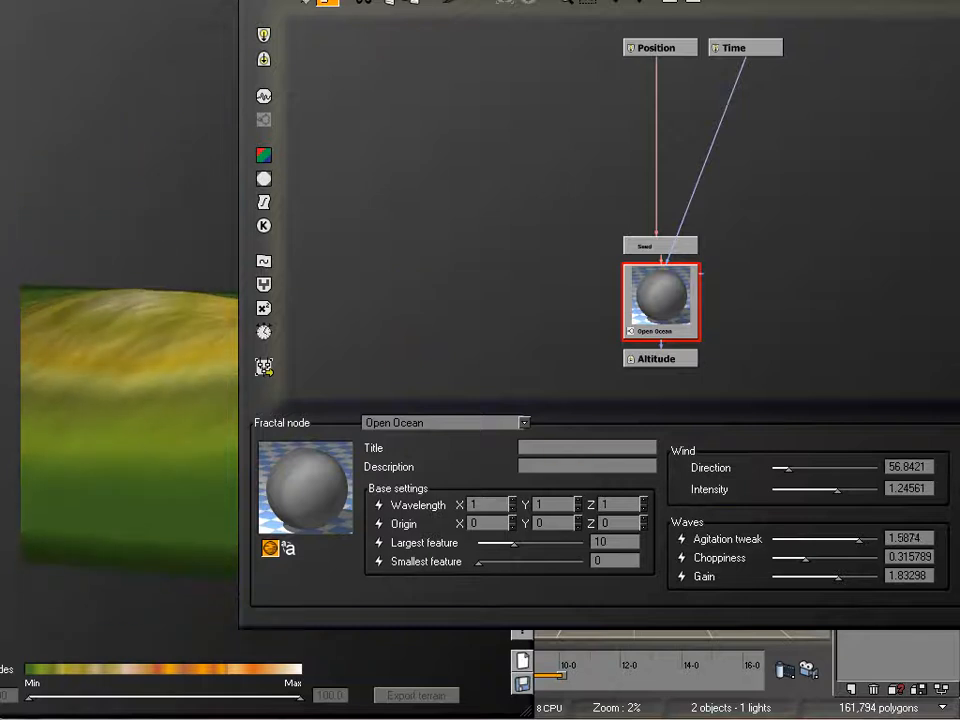
pyautogui.click(957, 590)
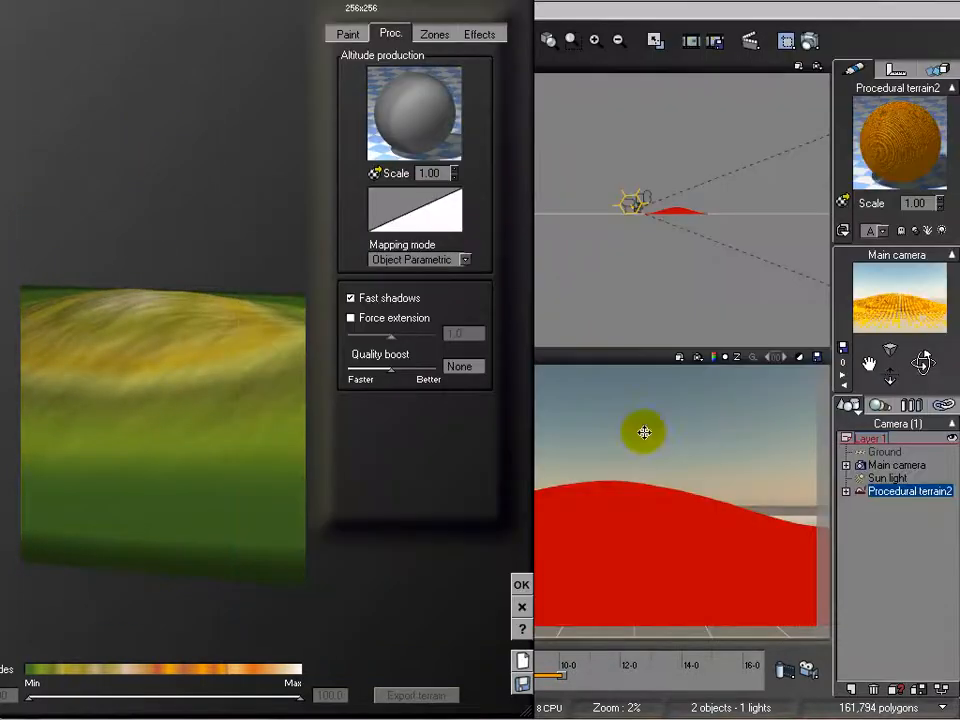
pyautogui.click(529, 588)
# Test-render the current frame, close the render, and scrub the timeline to about 00:00:09-16 to check the ocean terrain's motion.
pyautogui.click(810, 41)
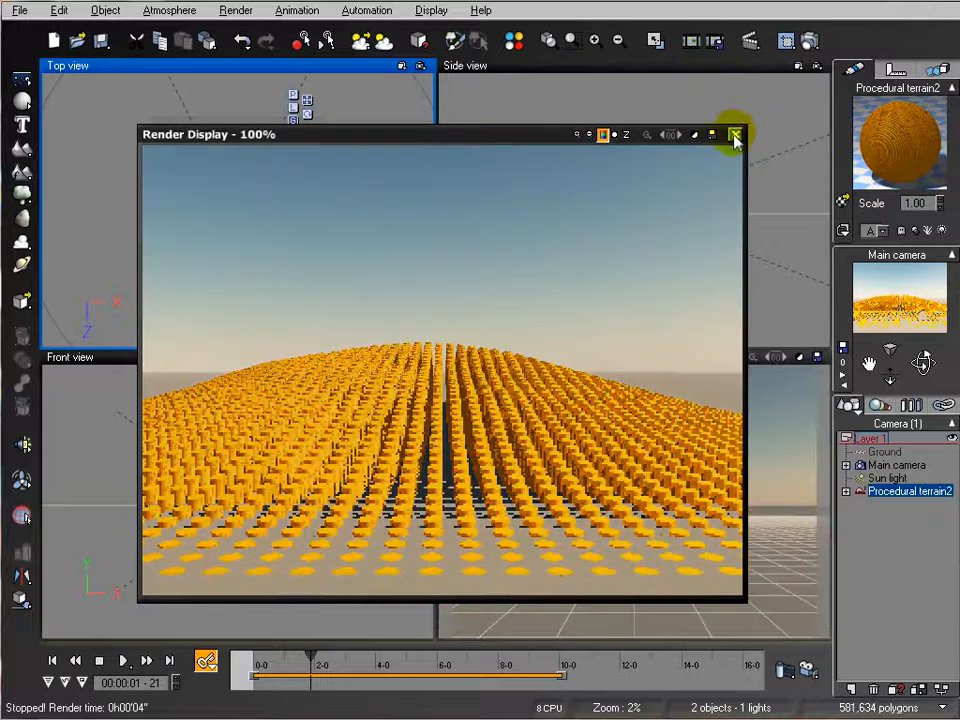
pyautogui.click(735, 135)
pyautogui.moveTo(311, 652); pyautogui.dragTo(453, 662)
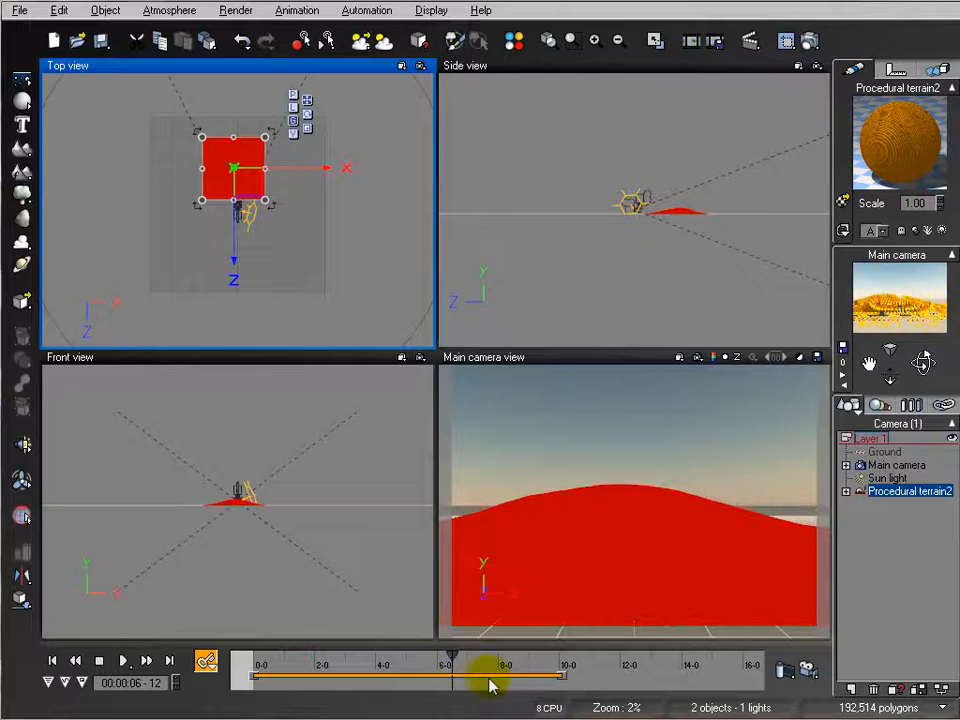
pyautogui.moveTo(460, 660); pyautogui.dragTo(551, 653)
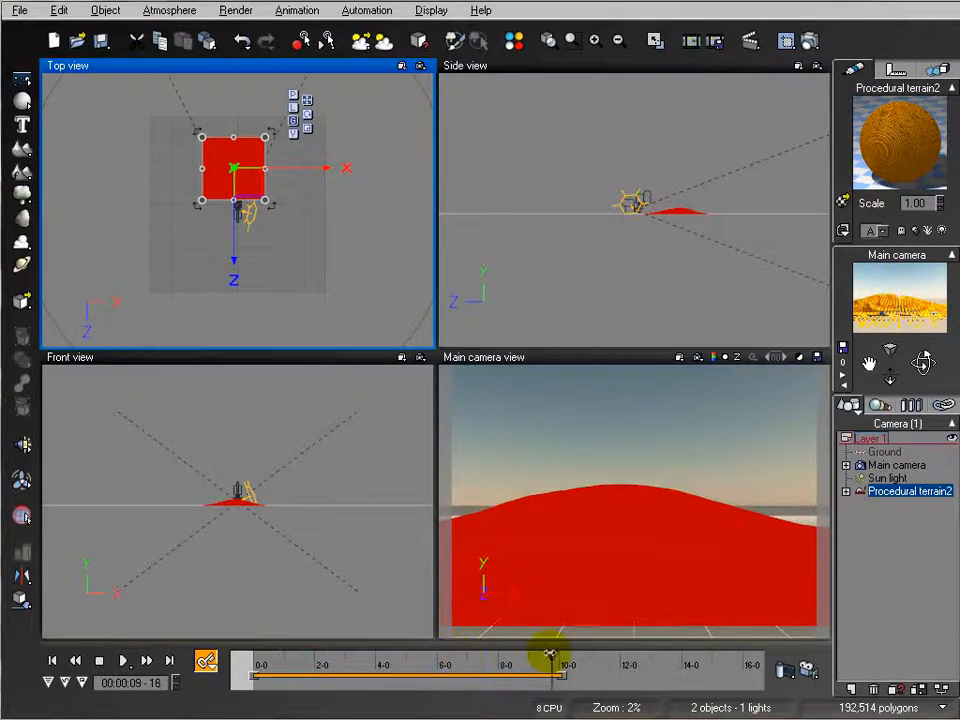